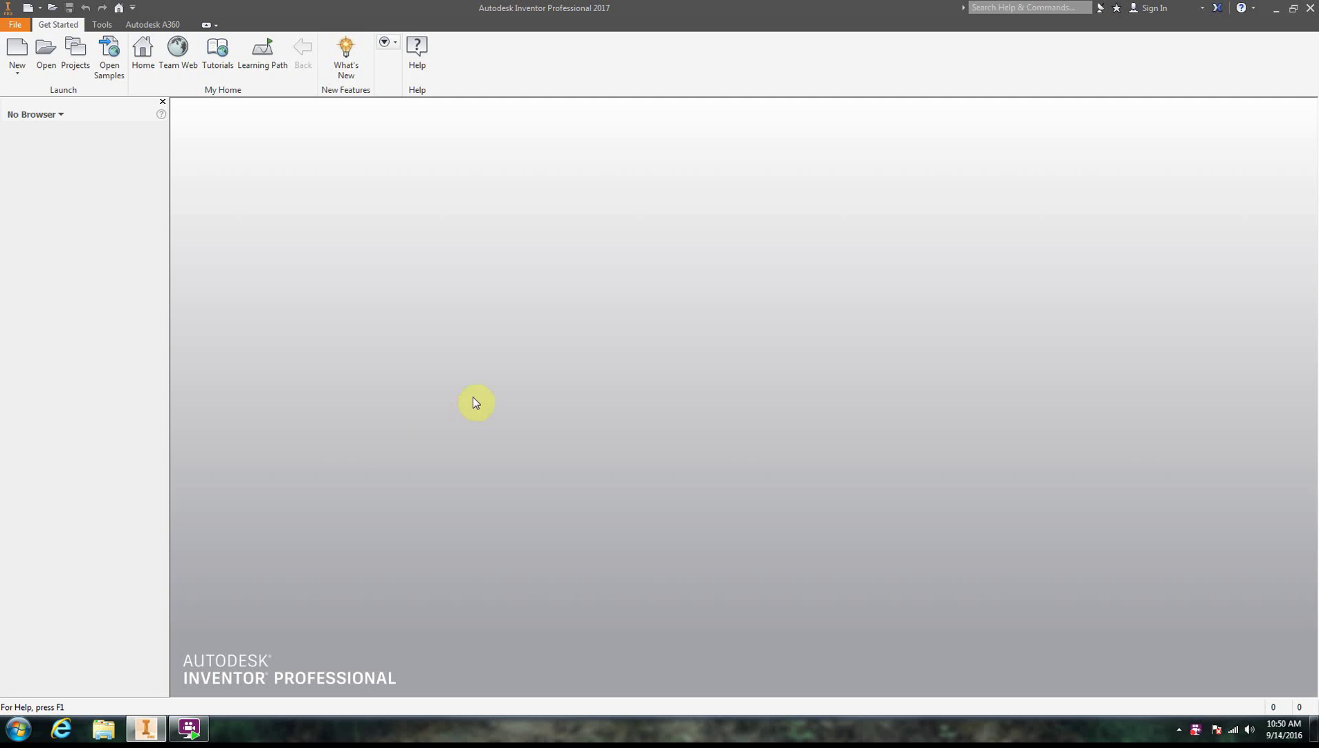
Step: Create a new part and start a 2D sketch on the XZ plane
click(39, 7)
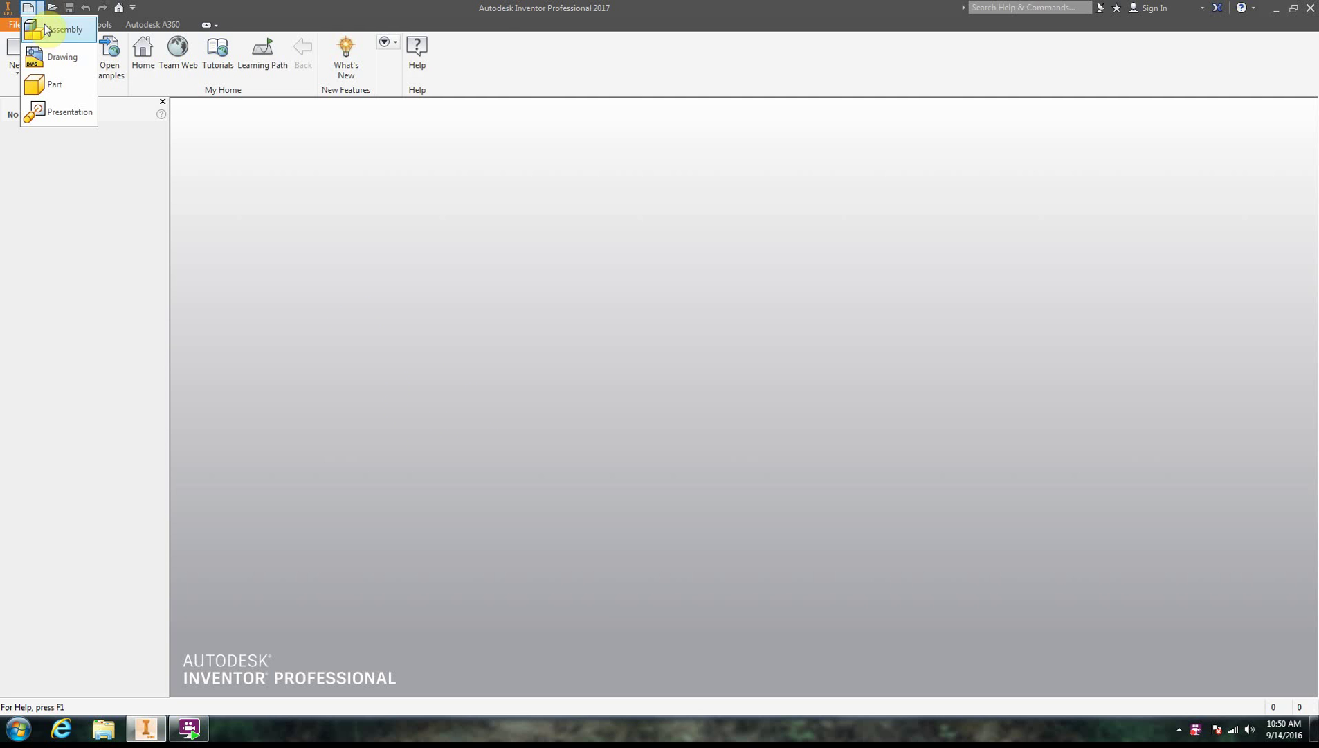
click(67, 90)
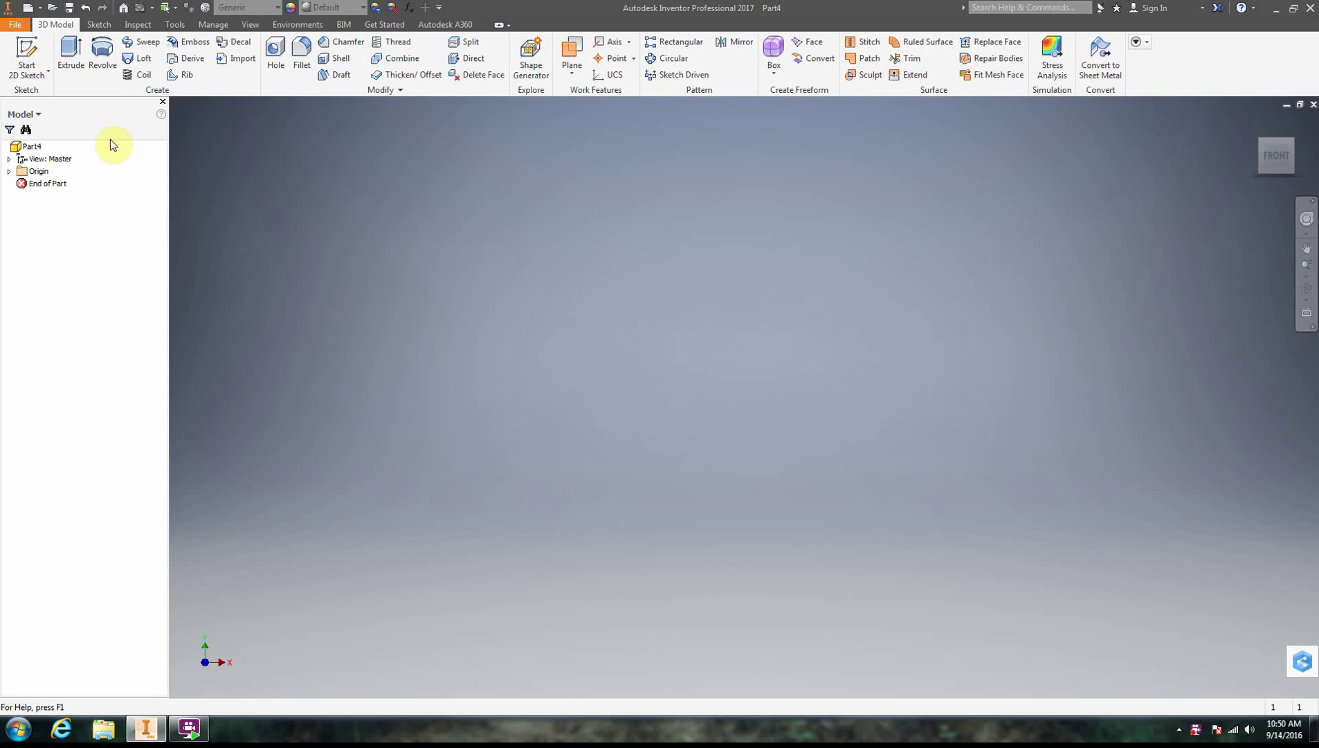
click(26, 54)
click(734, 425)
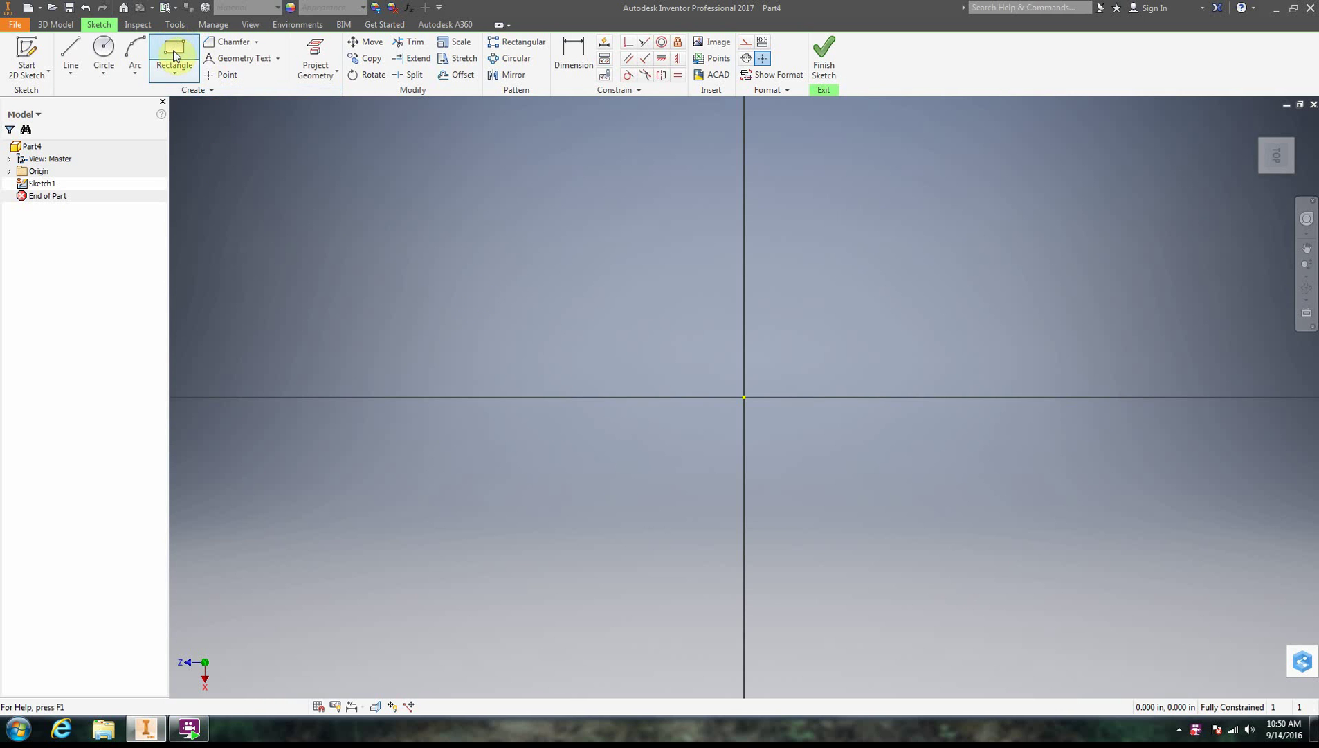
Step: Draw a circle about 0.14 in in diameter, above and to the left of the sketch origin
click(101, 50)
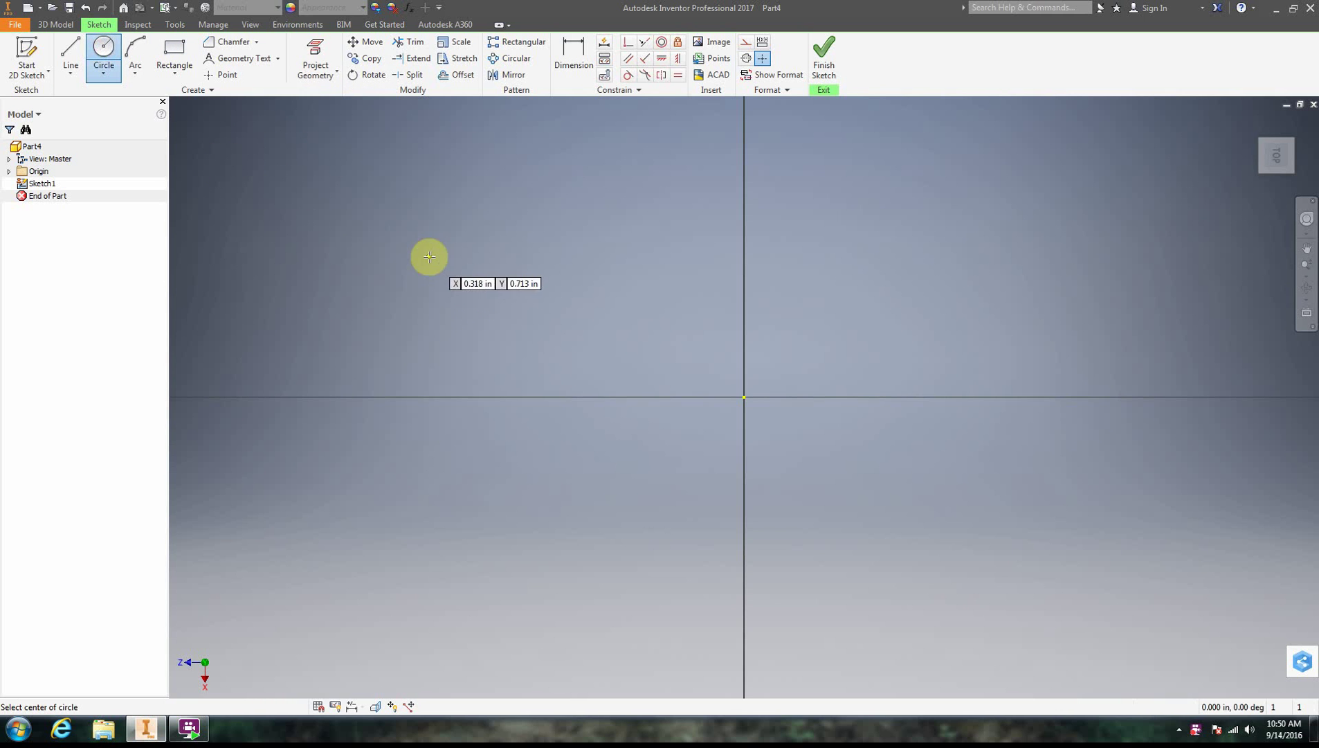
click(413, 203)
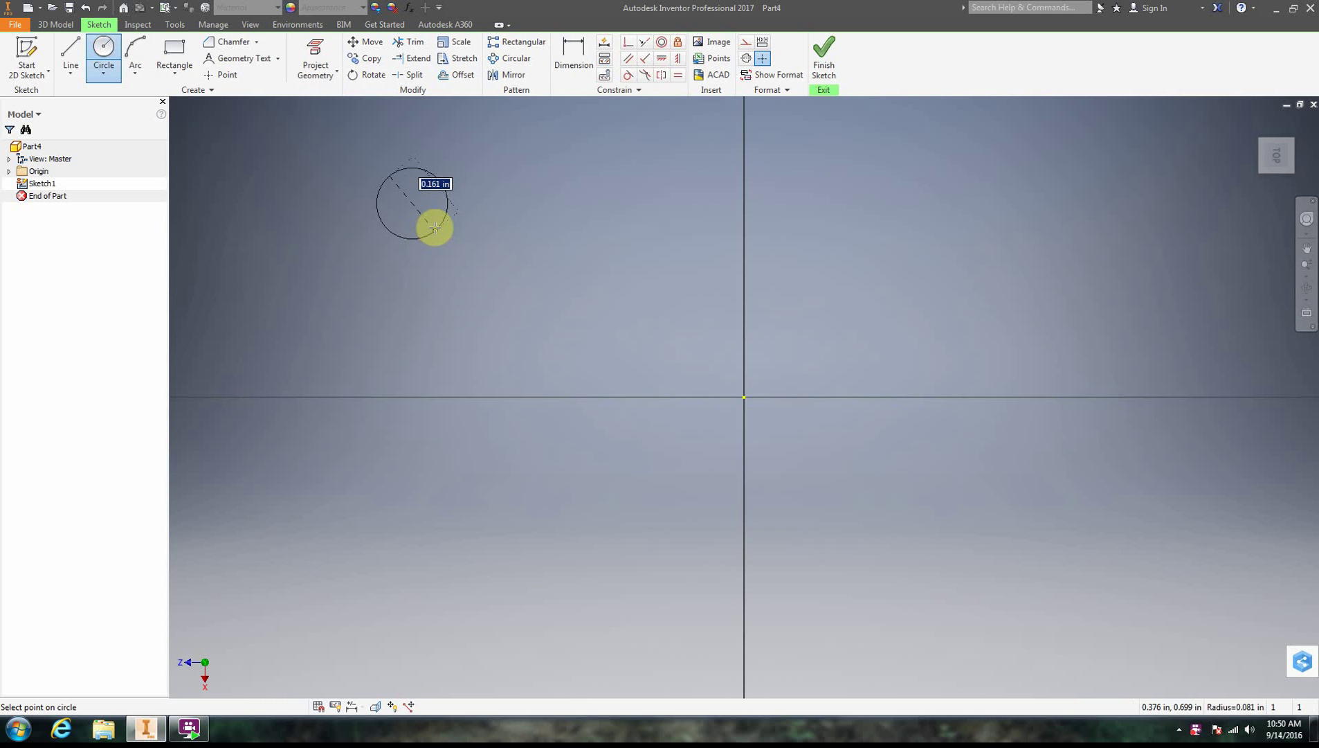
click(434, 224)
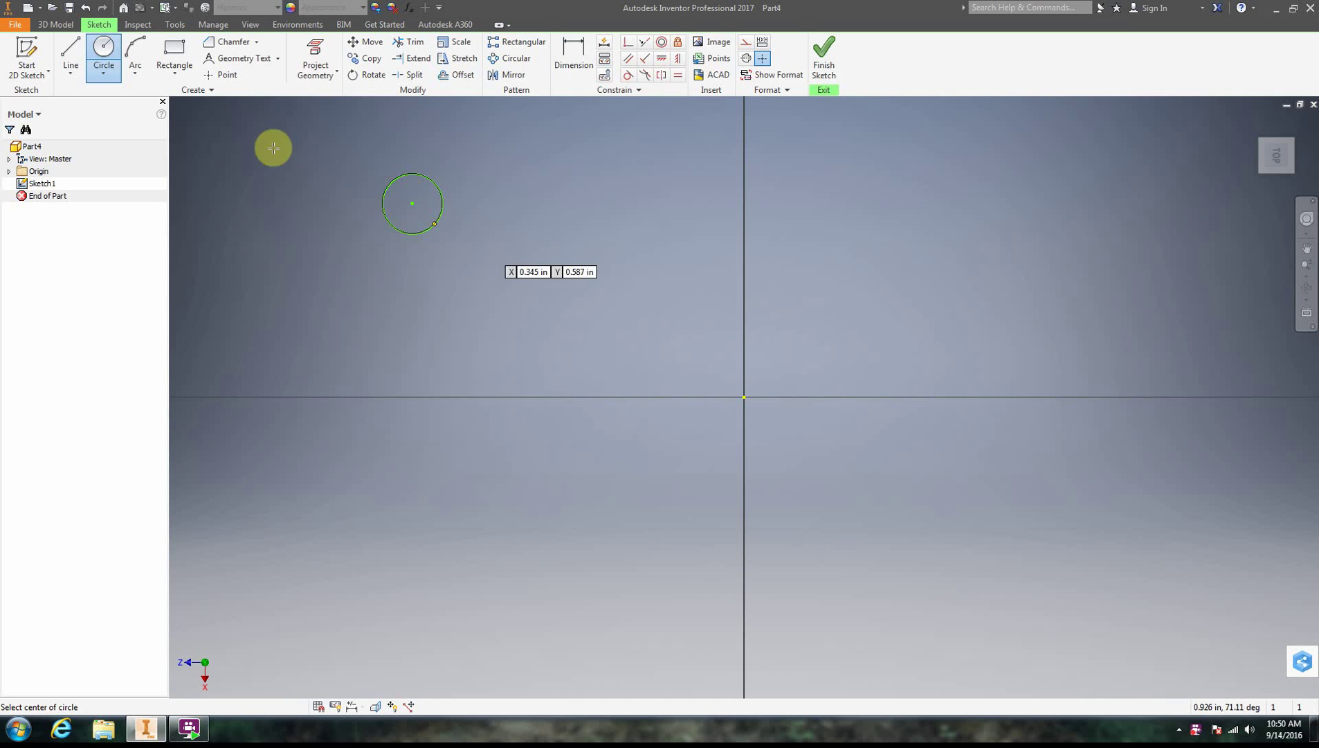
Step: Draw a horizontal line just above the circle, starting over its left edge and ending short of the vertical axis
click(71, 50)
click(383, 132)
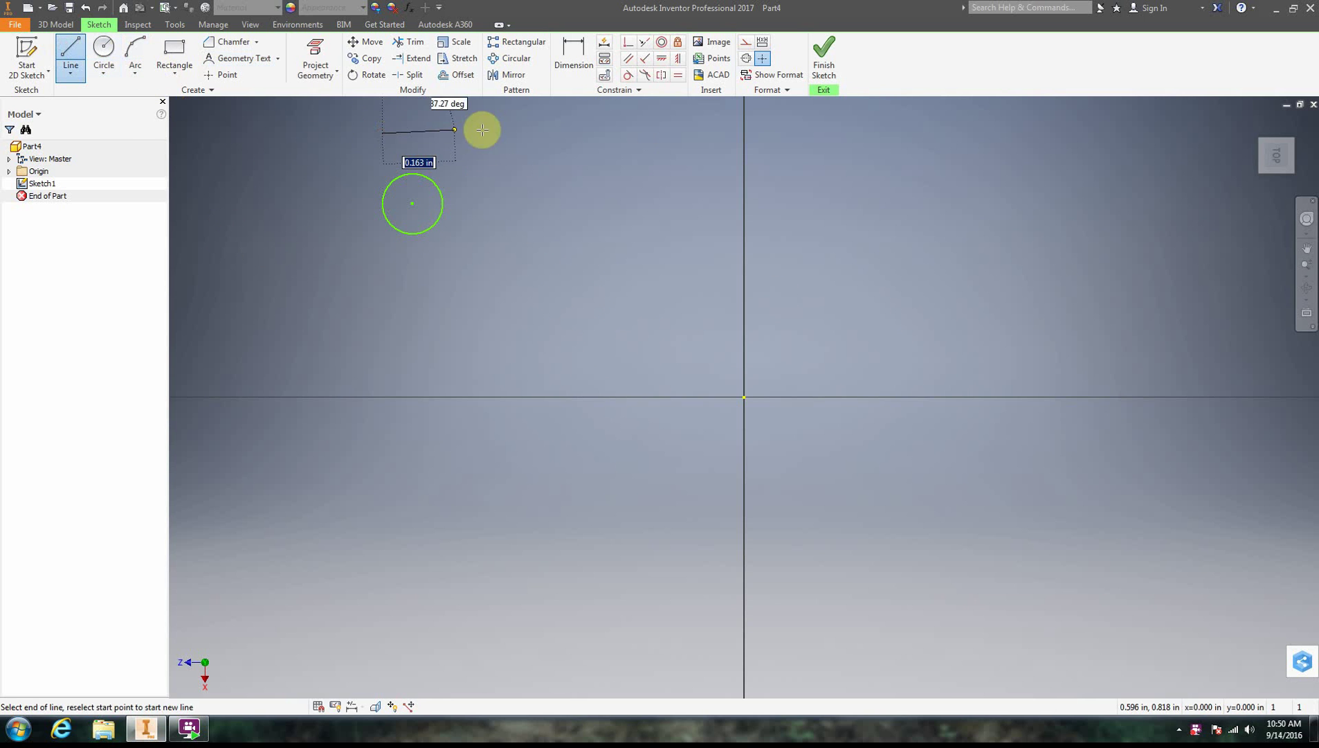
click(707, 132)
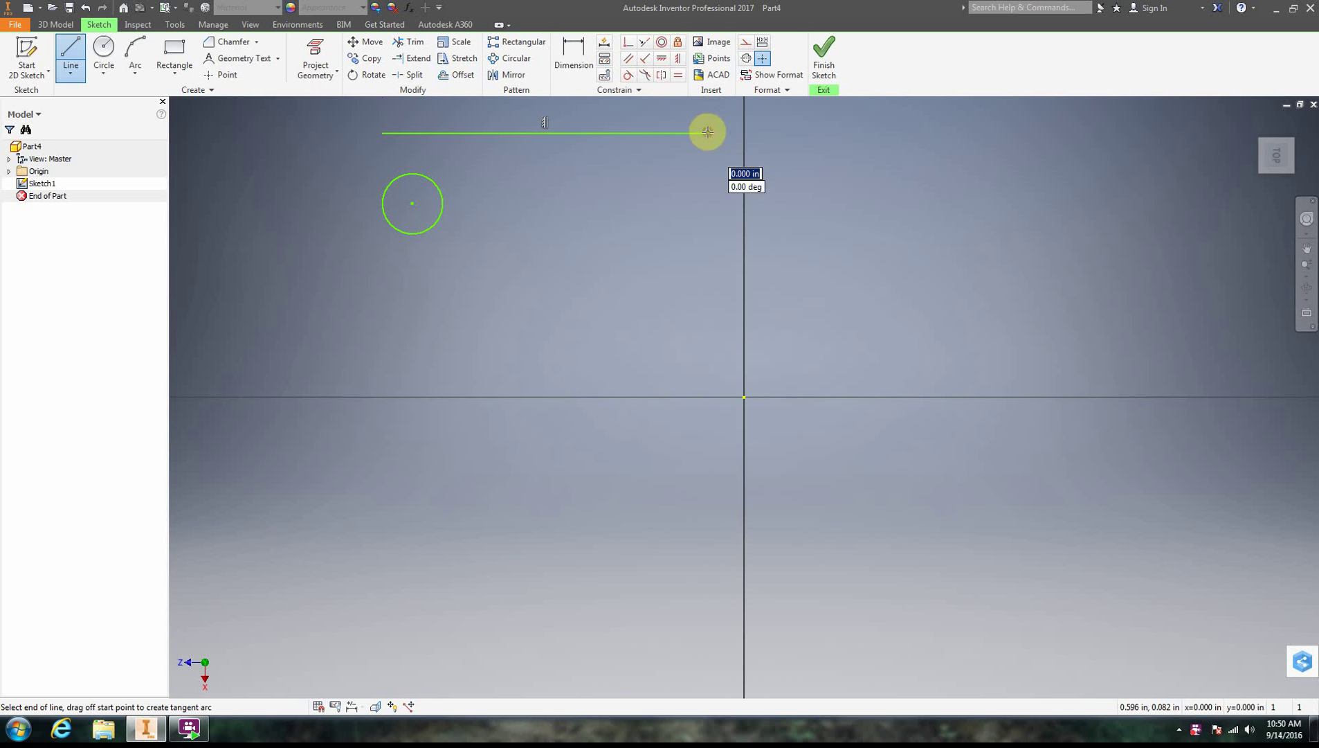
right_click(756, 217)
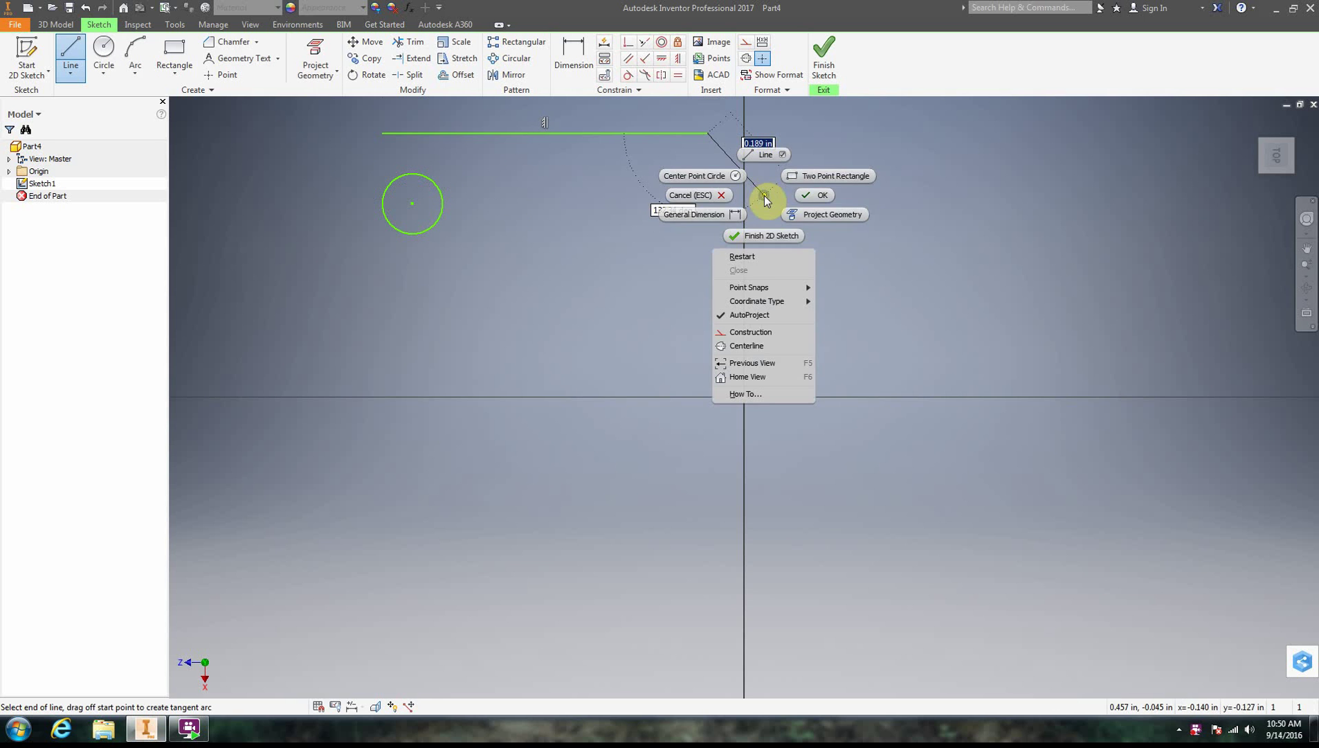
click(820, 202)
Step: Draw a vertical line to the left of the circle, extending down past the horizontal axis
click(71, 52)
click(319, 137)
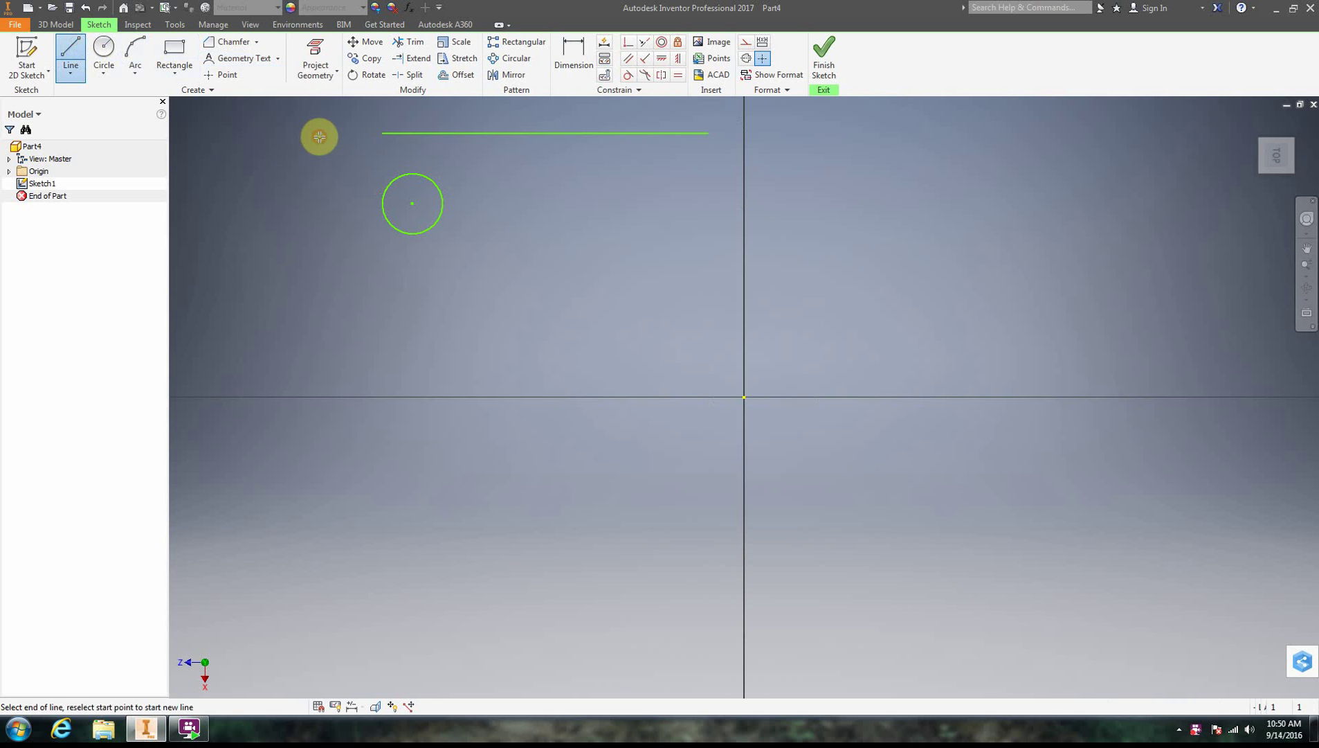
click(318, 443)
right_click(326, 204)
click(377, 211)
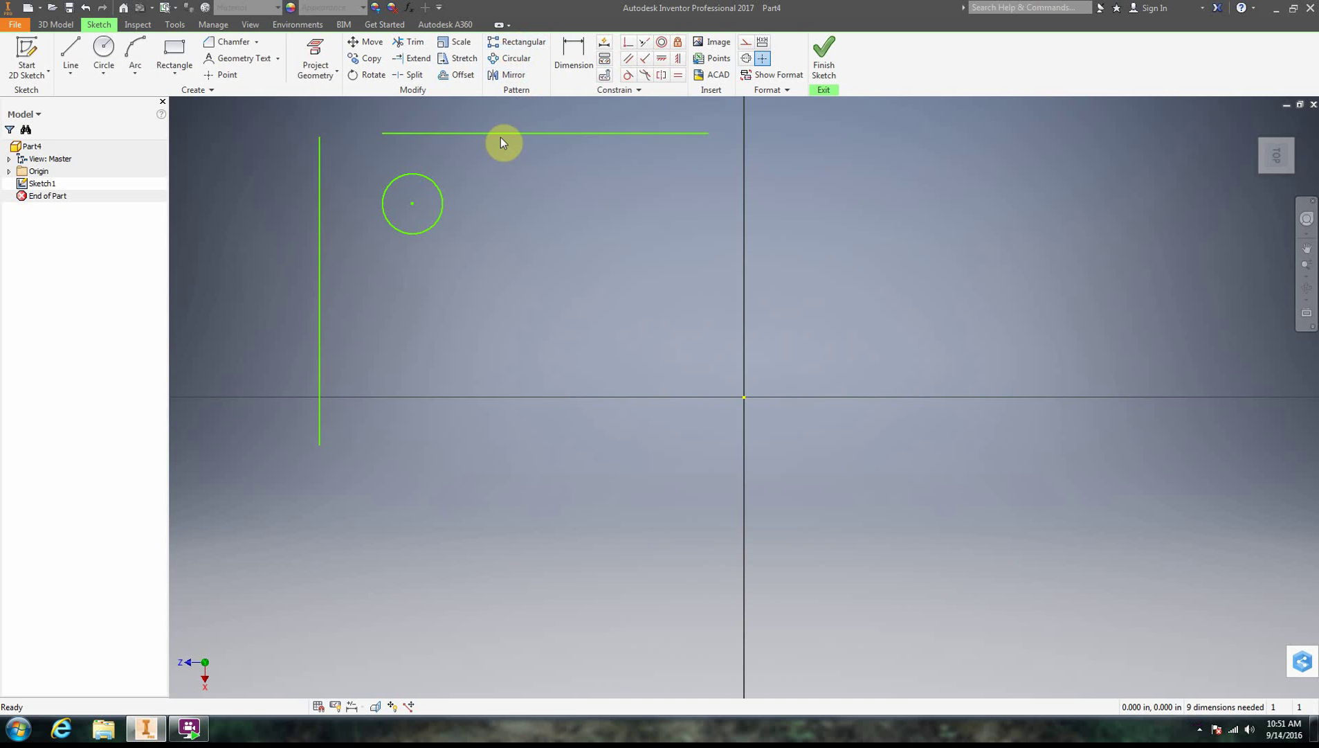
Step: Set up a rectangular pattern of the circle with the horizontal line as direction 1 and the vertical line as direction 2
click(524, 43)
drag(293, 97, 107, 74)
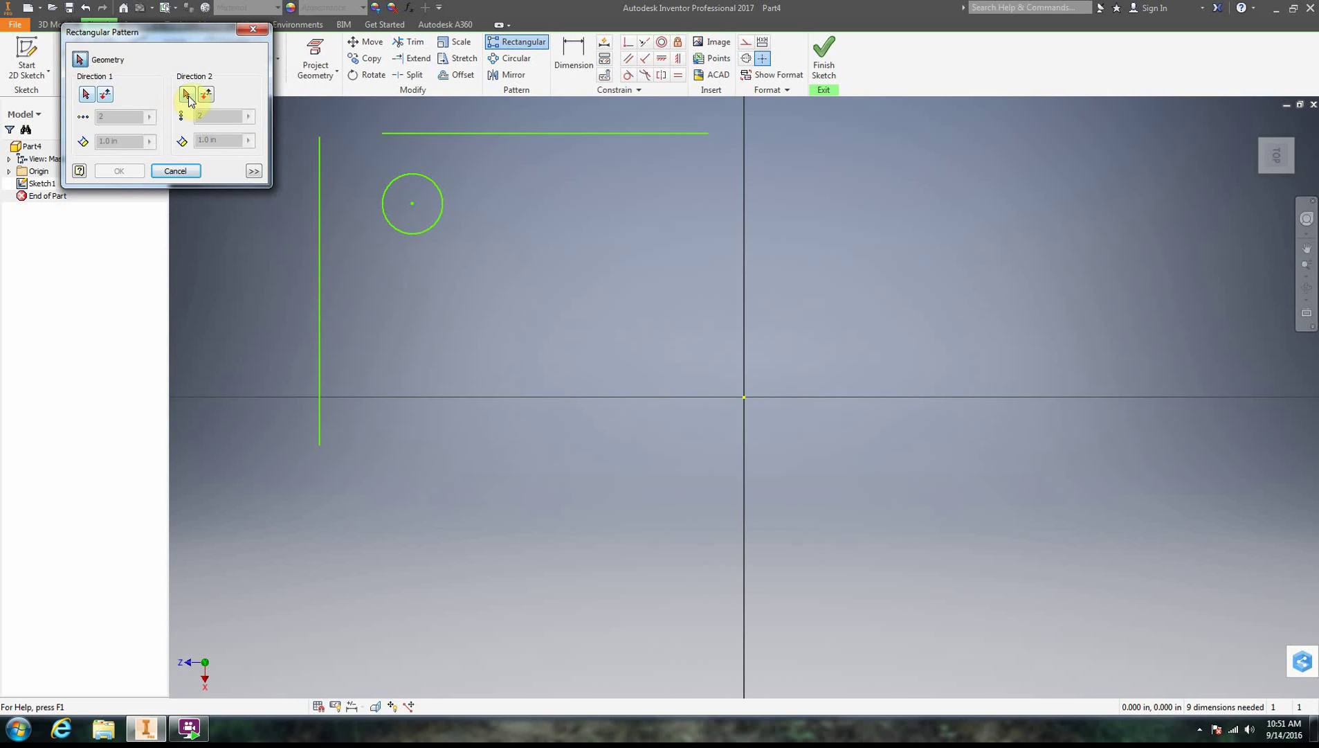
click(400, 177)
click(188, 88)
click(80, 96)
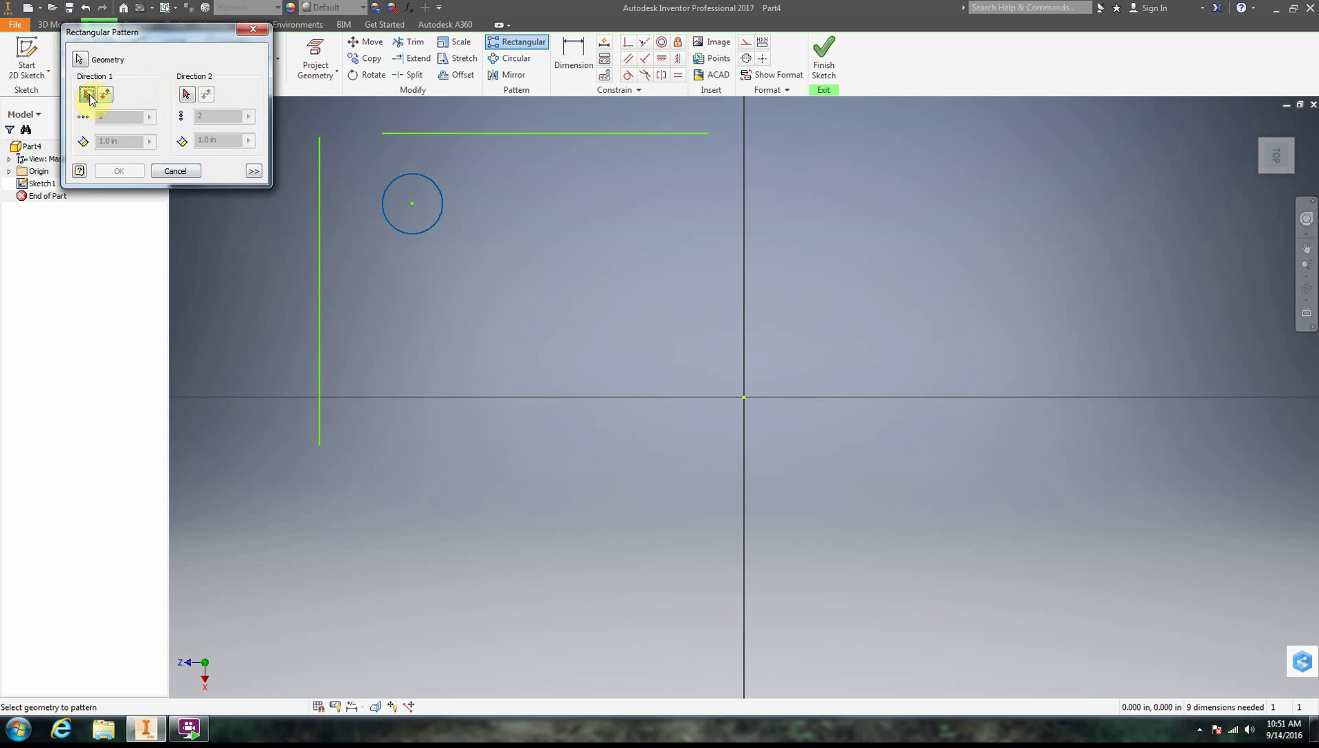
click(417, 132)
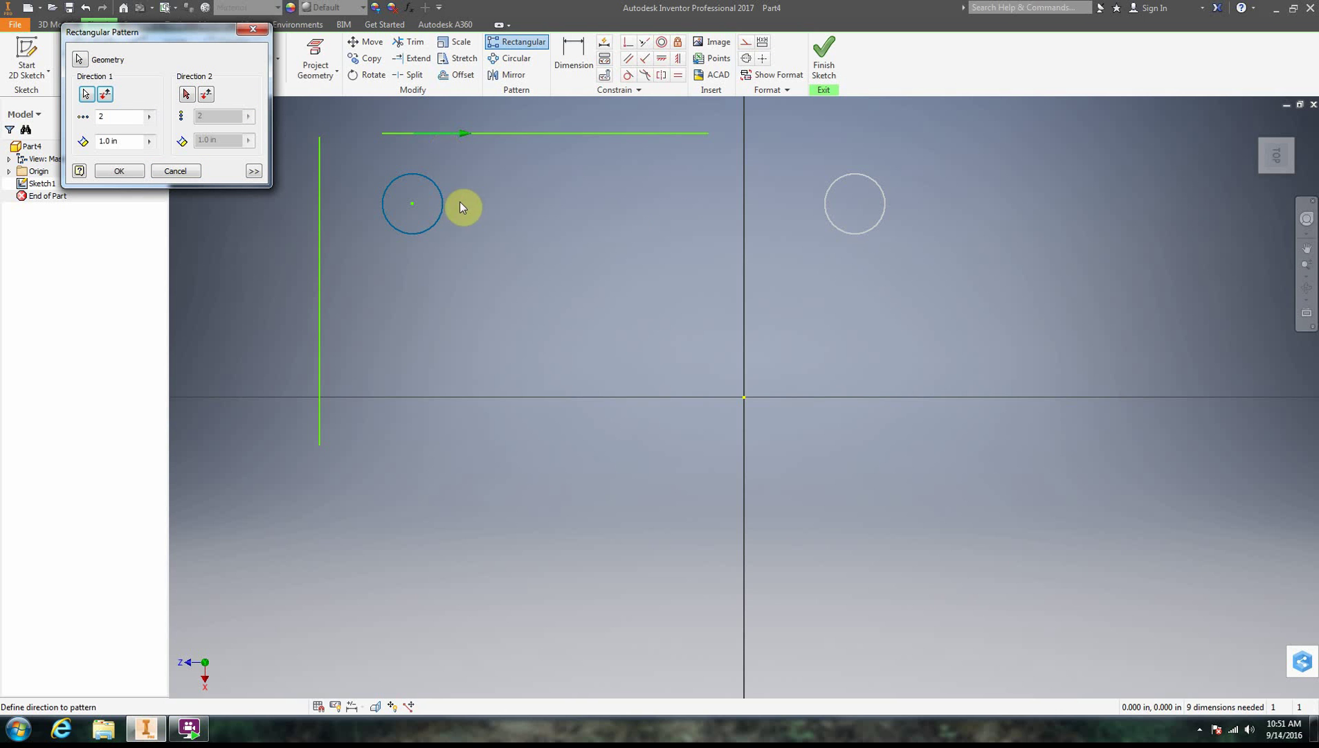
click(186, 94)
click(318, 251)
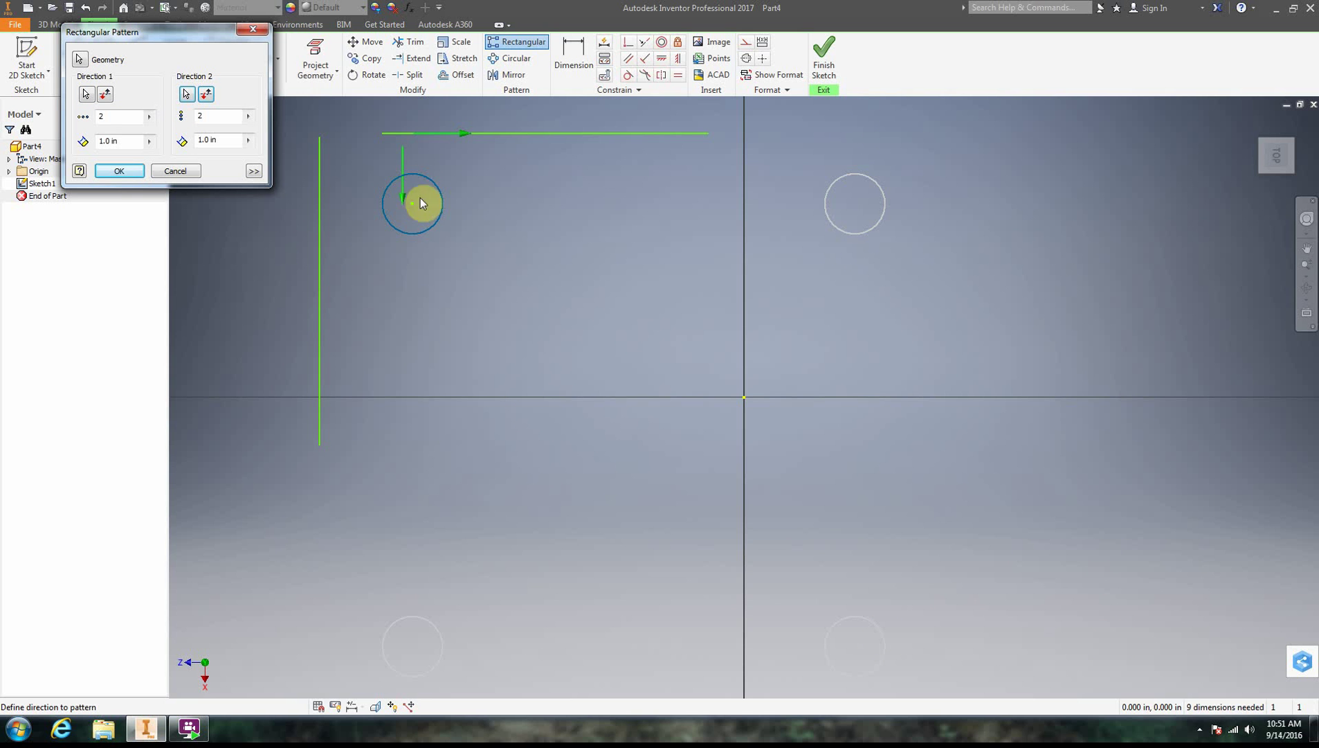
Step: Set the pattern to 10 instances at 0.5 in spacing in both directions and create it
click(102, 141)
double_click(108, 141)
text(.5)
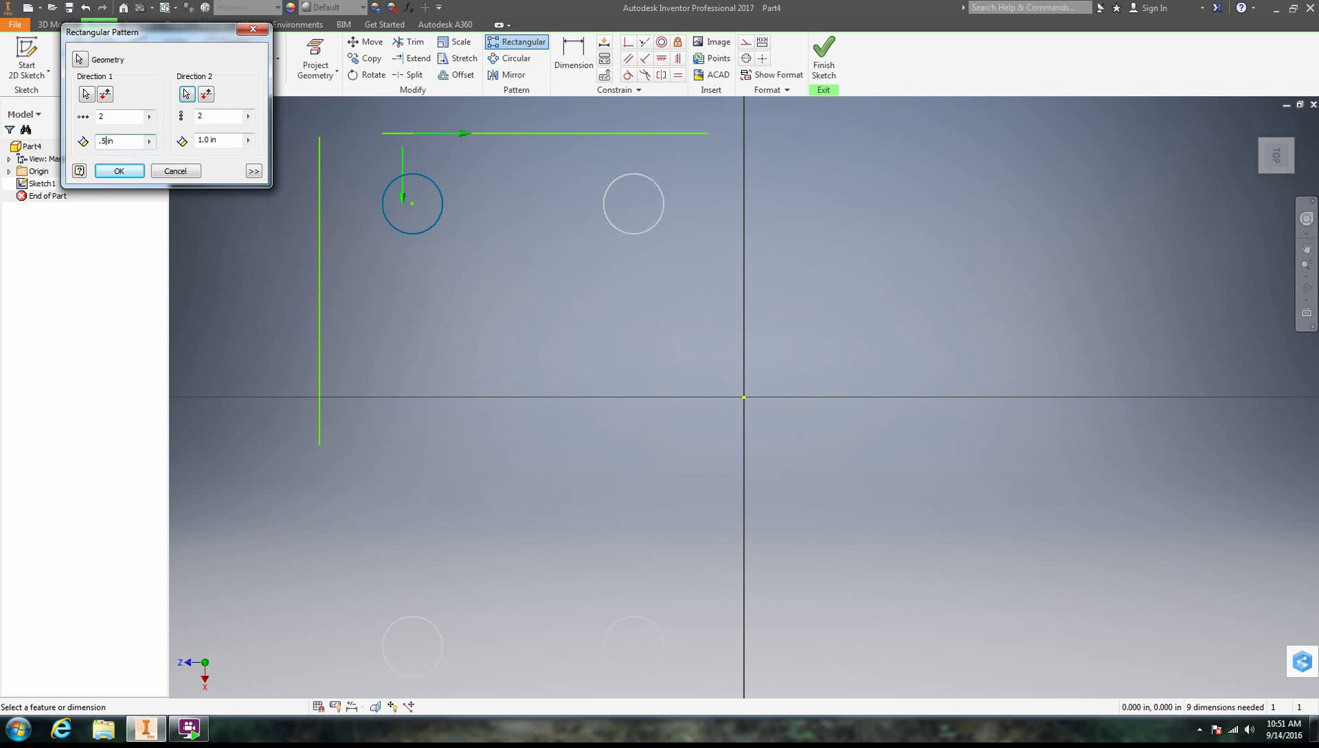
double_click(205, 141)
text(.5)
double_click(117, 116)
text(10)
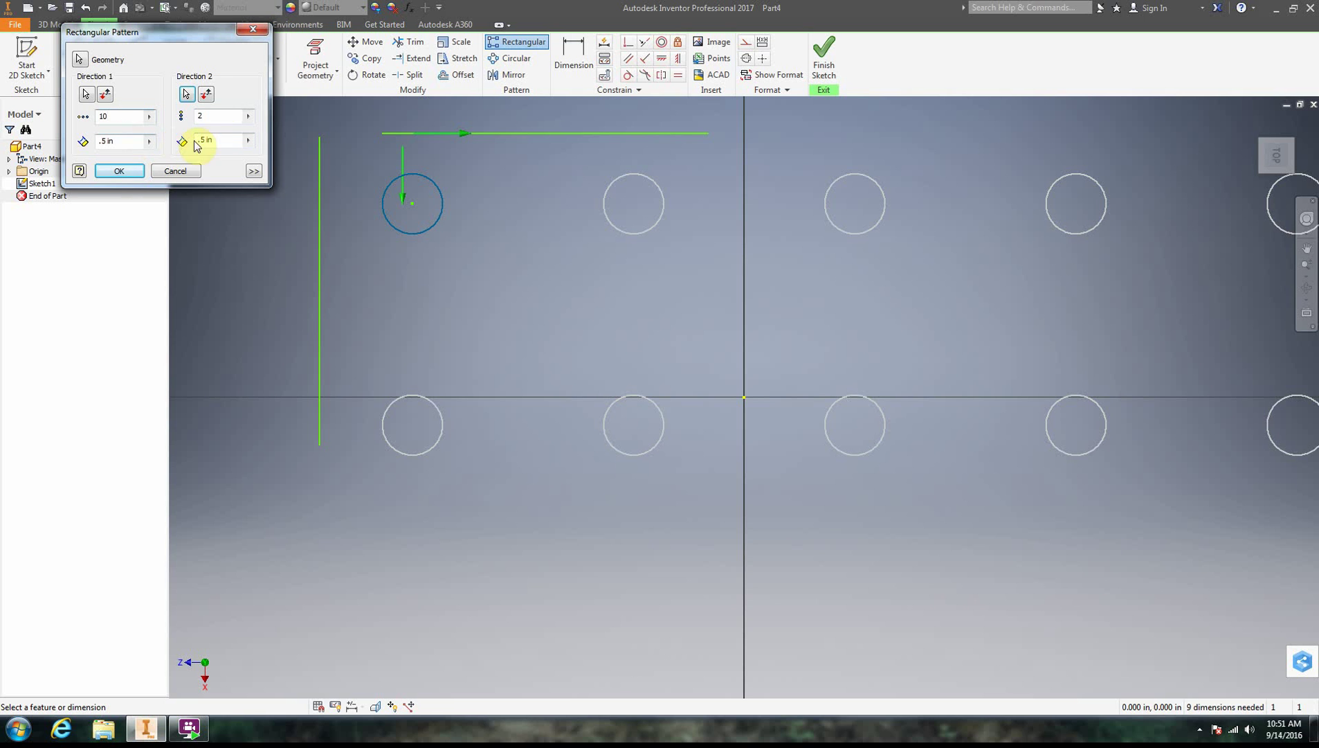
text(10)
click(121, 171)
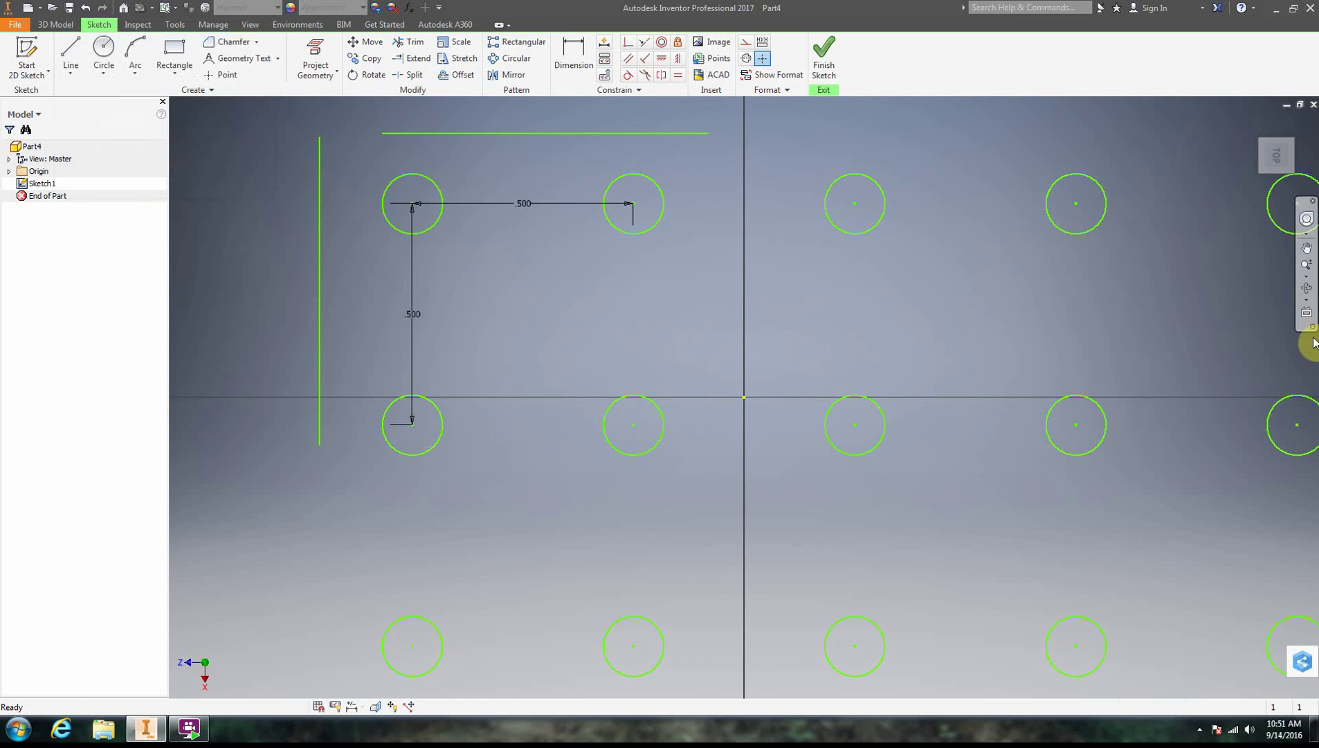
Step: Add a diameter dimension to the circle at the top-right corner of the patterned grid
click(1311, 268)
click(1311, 269)
click(1308, 275)
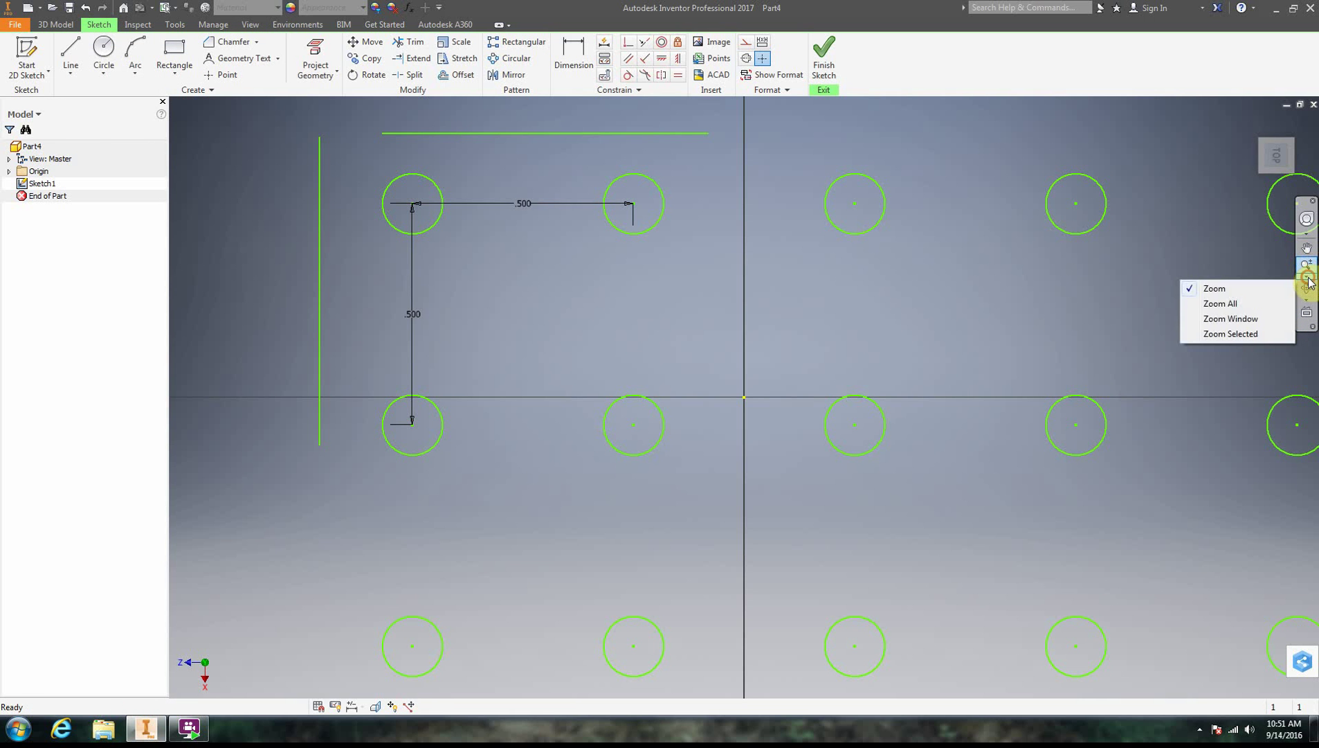
click(1235, 306)
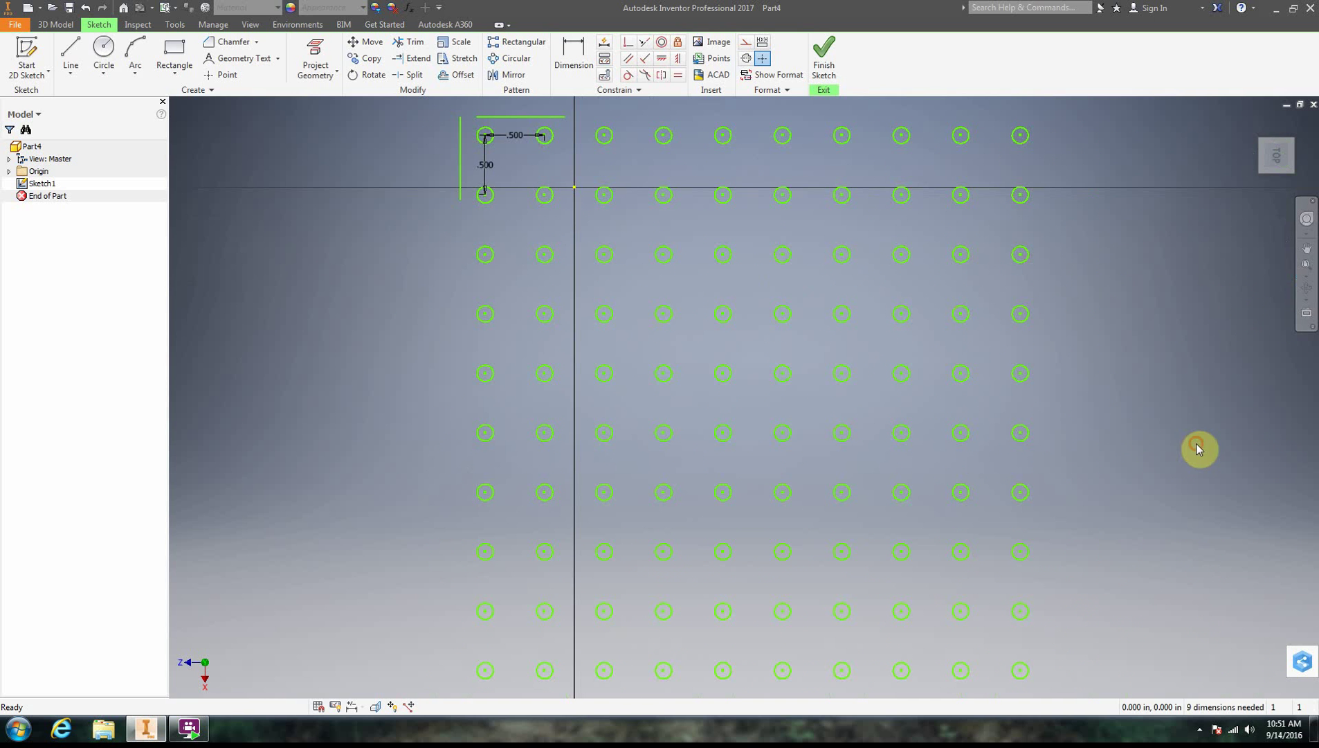
click(574, 54)
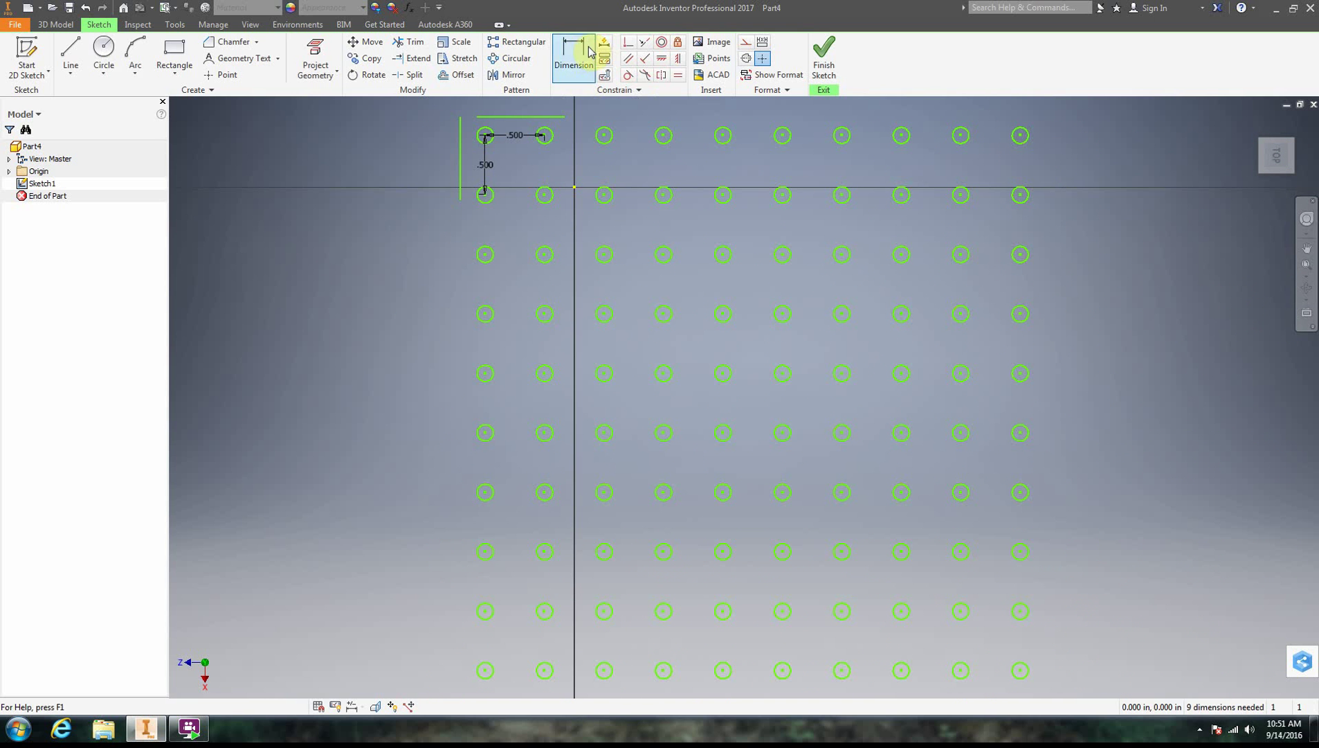
click(1028, 135)
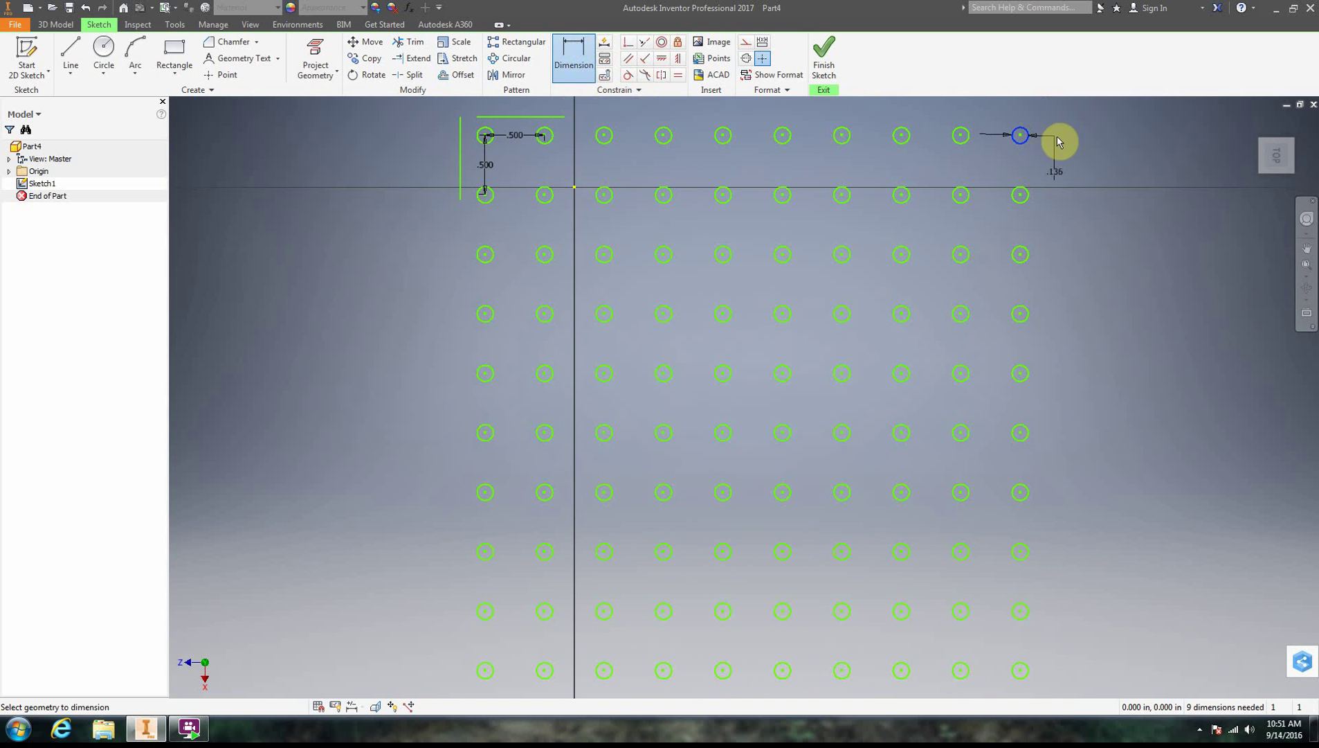
click(1089, 148)
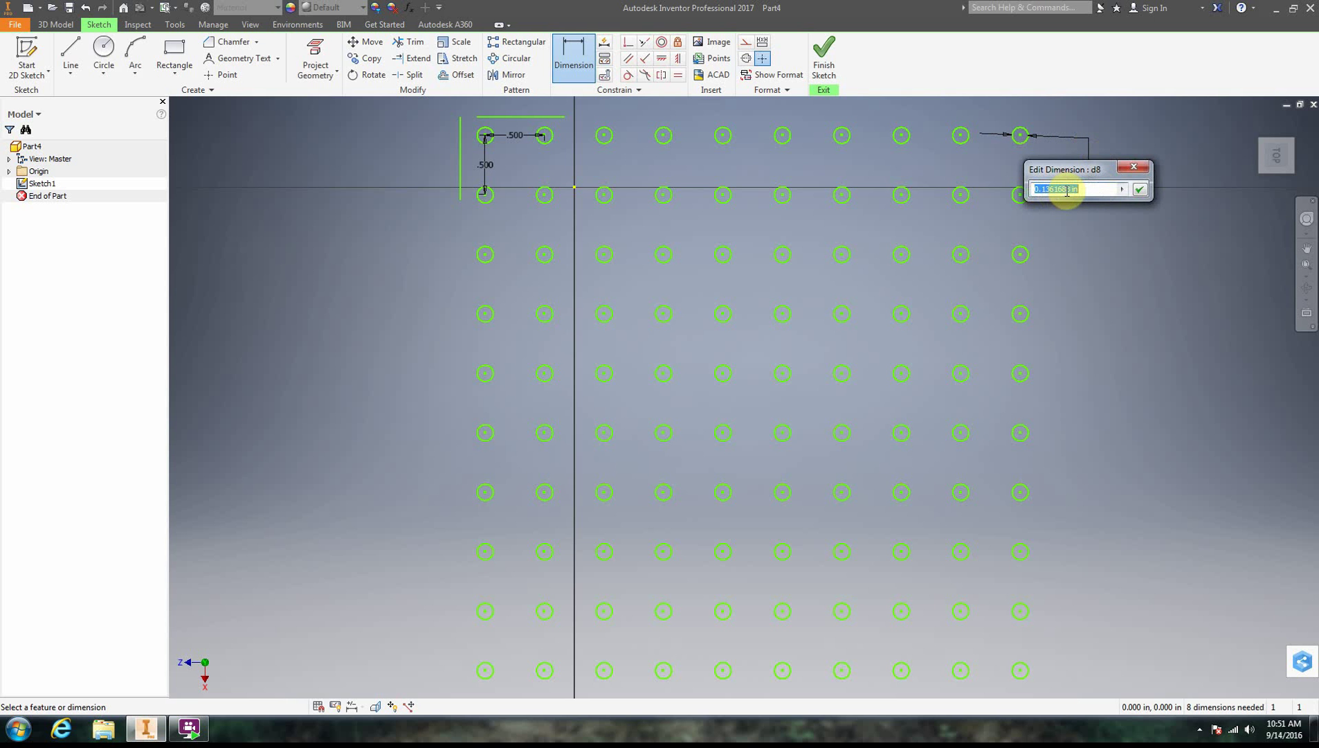
Step: Try a diameter of 5 in for the dimensioned circle and undo the change
drag(1069, 190, 981, 183)
text(5)
key(Return)
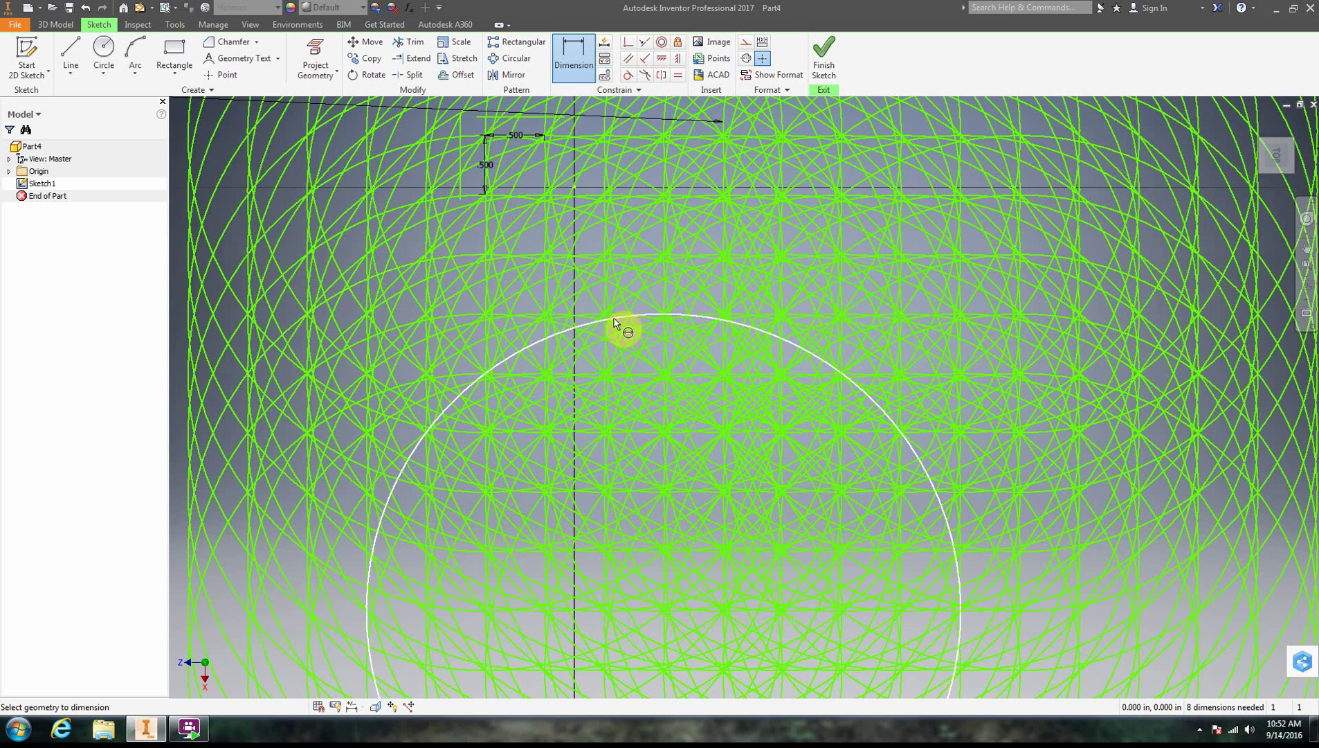
key(ctrl+z)
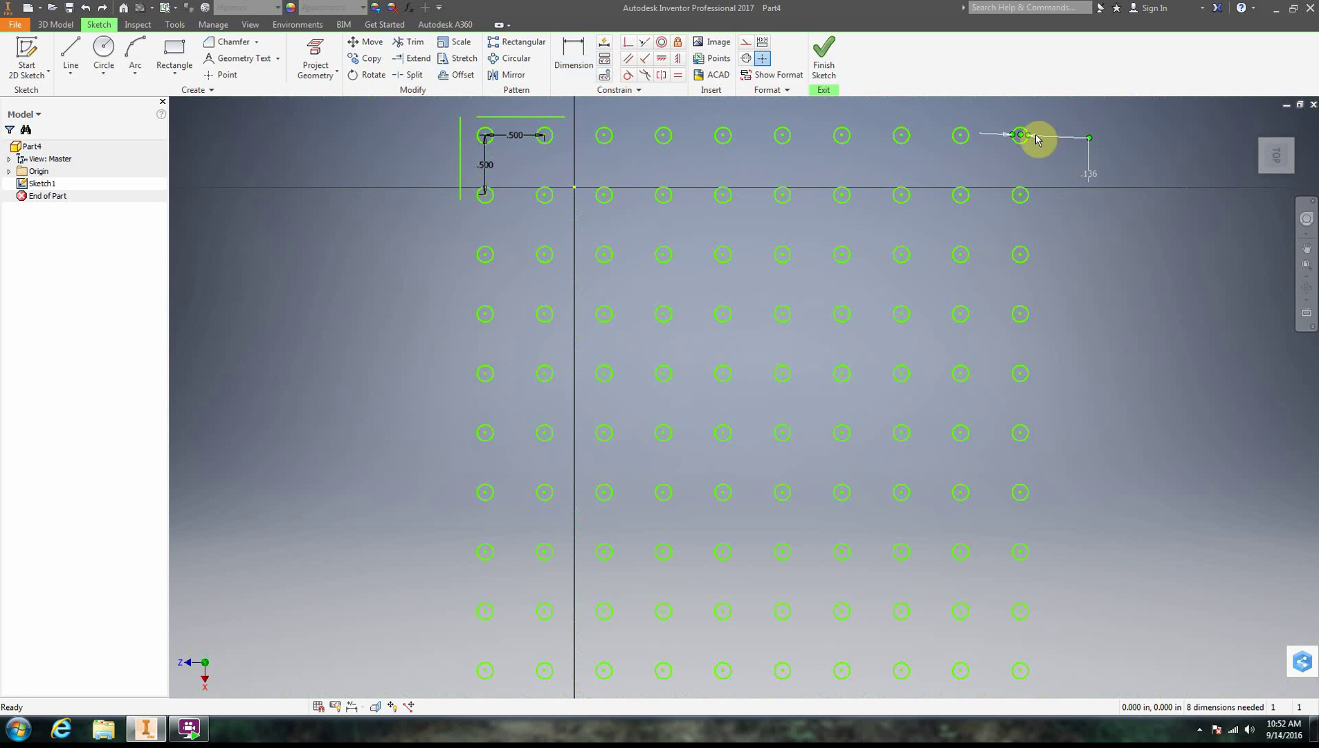
Step: Set the diameter dimension of the grid's top-right circle to 0.2 in
double_click(1092, 175)
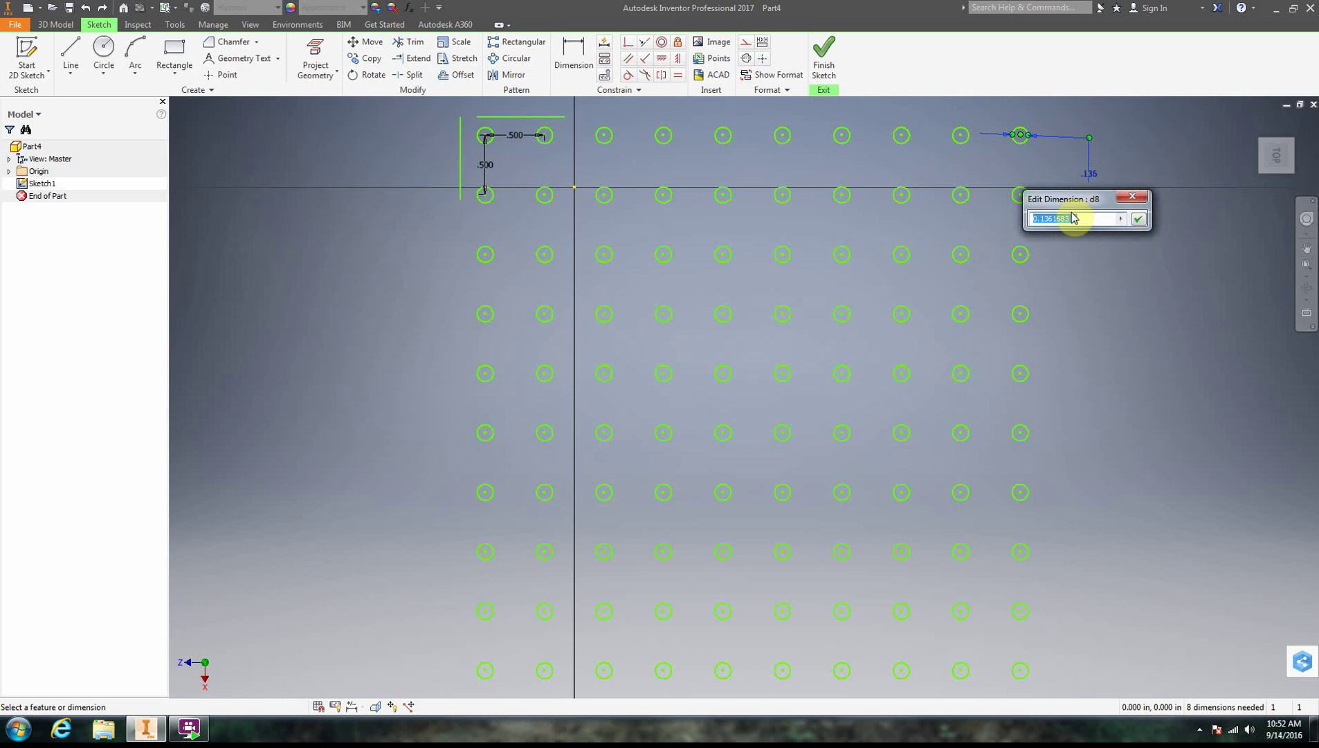
drag(1071, 218, 1037, 218)
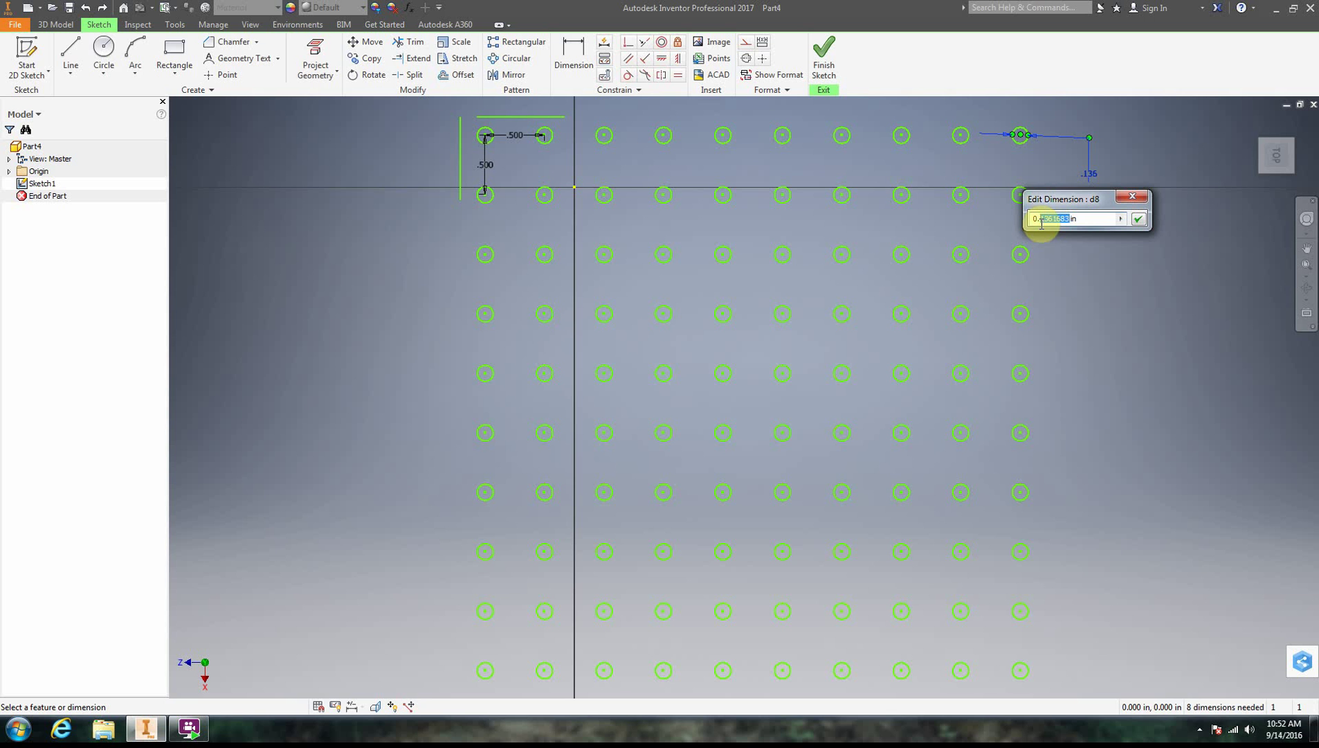
text(2)
key(Return)
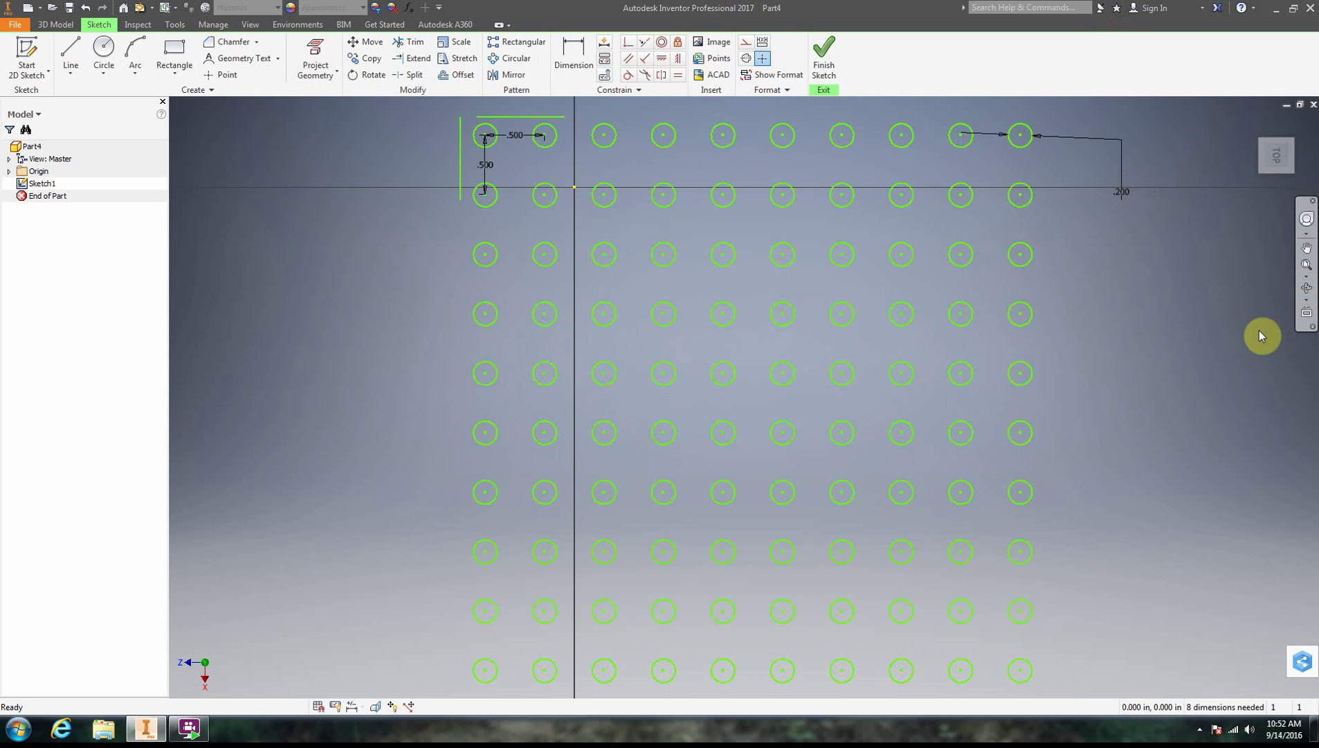
Step: Draw a separate small circle below the grid, beneath its first column
scroll(1202, 385, down, 5)
scroll(1201, 386, up, 5)
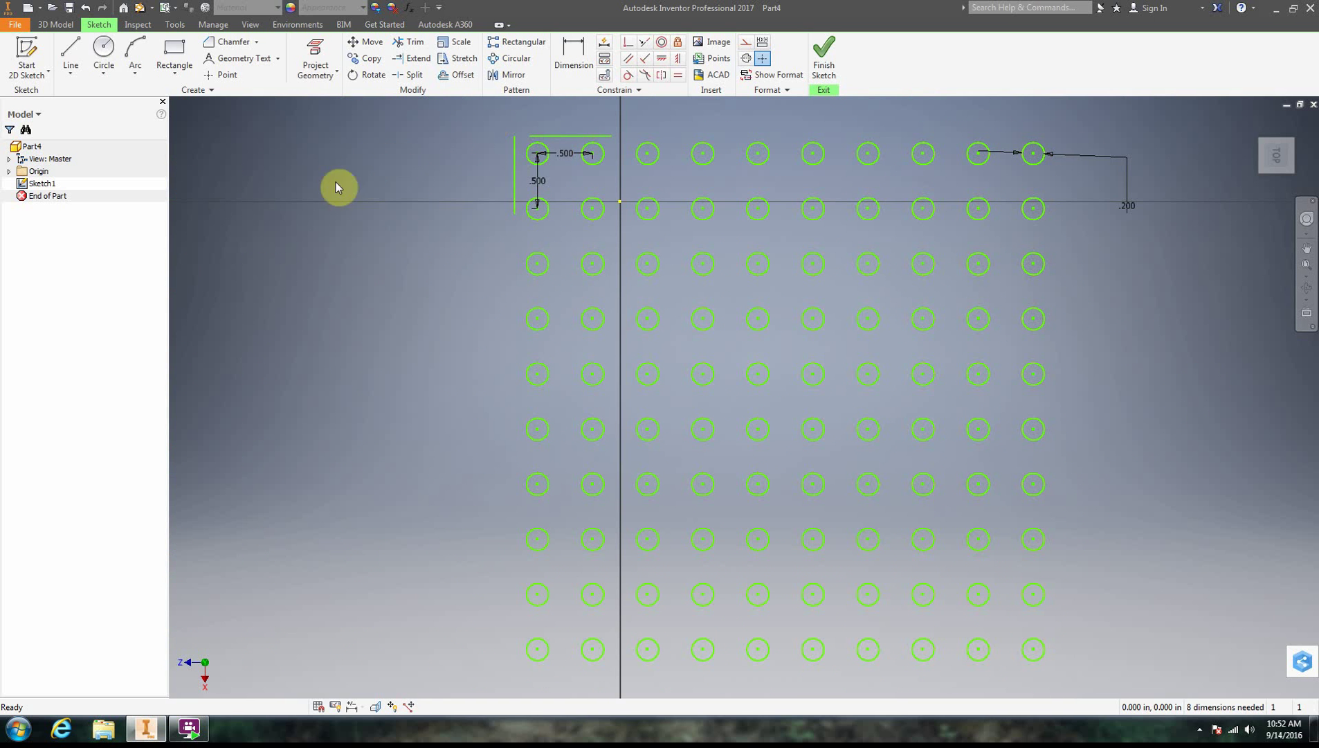
scroll(380, 212, down, 2)
click(114, 55)
click(478, 572)
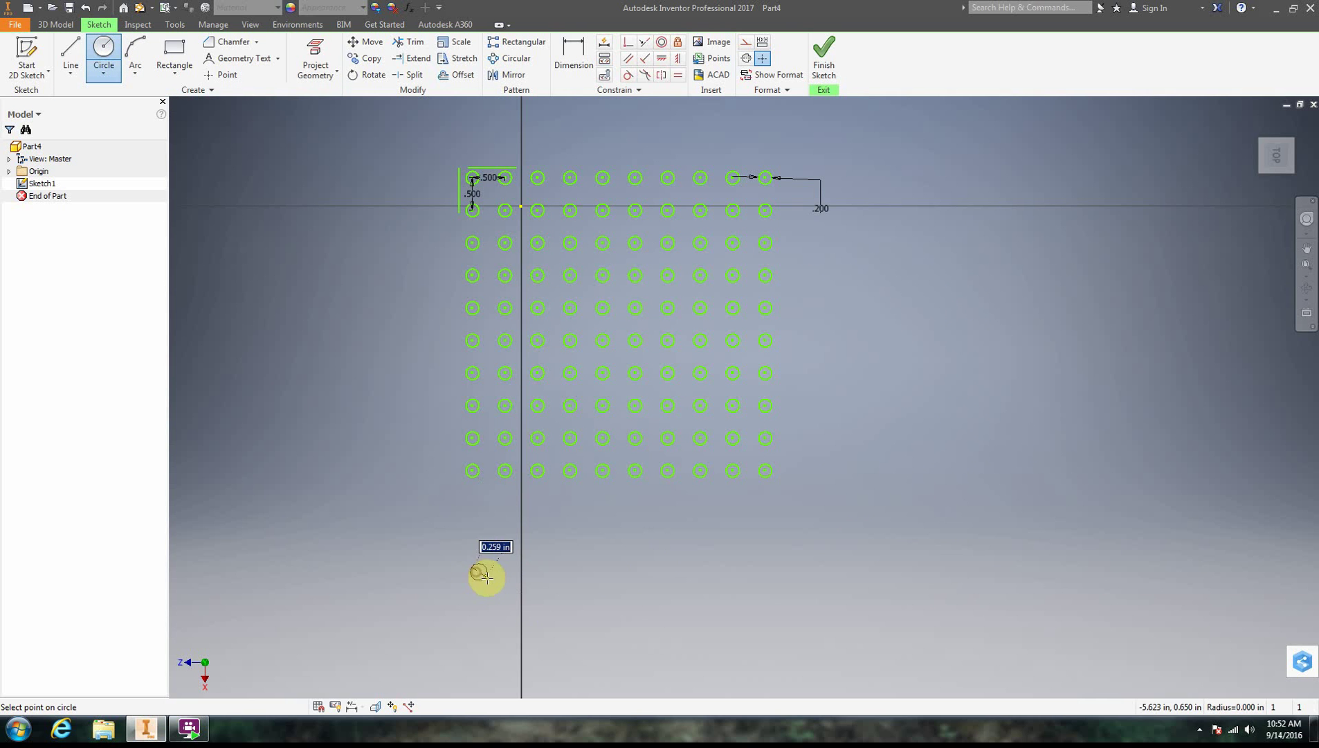
click(487, 577)
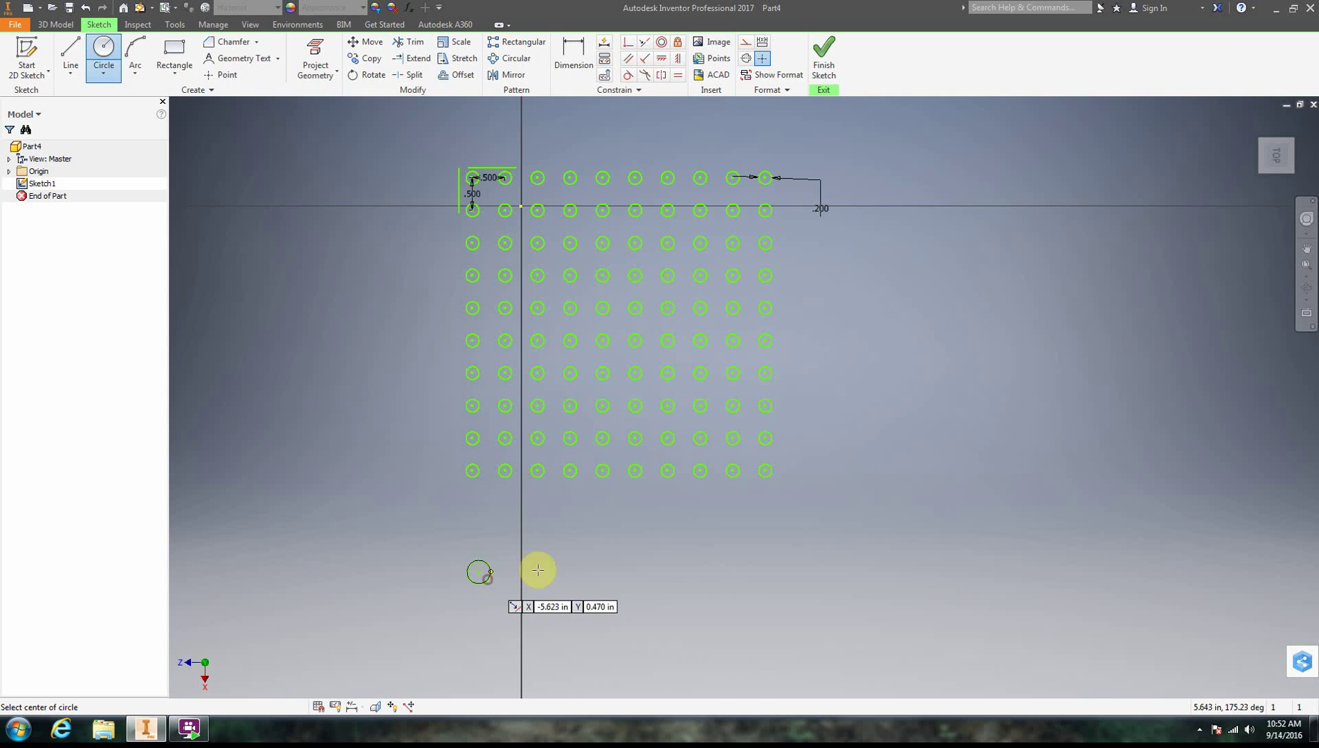
Step: Draw a horizontal line to the right of the separate circle below the grid, roughly level with its center
click(510, 59)
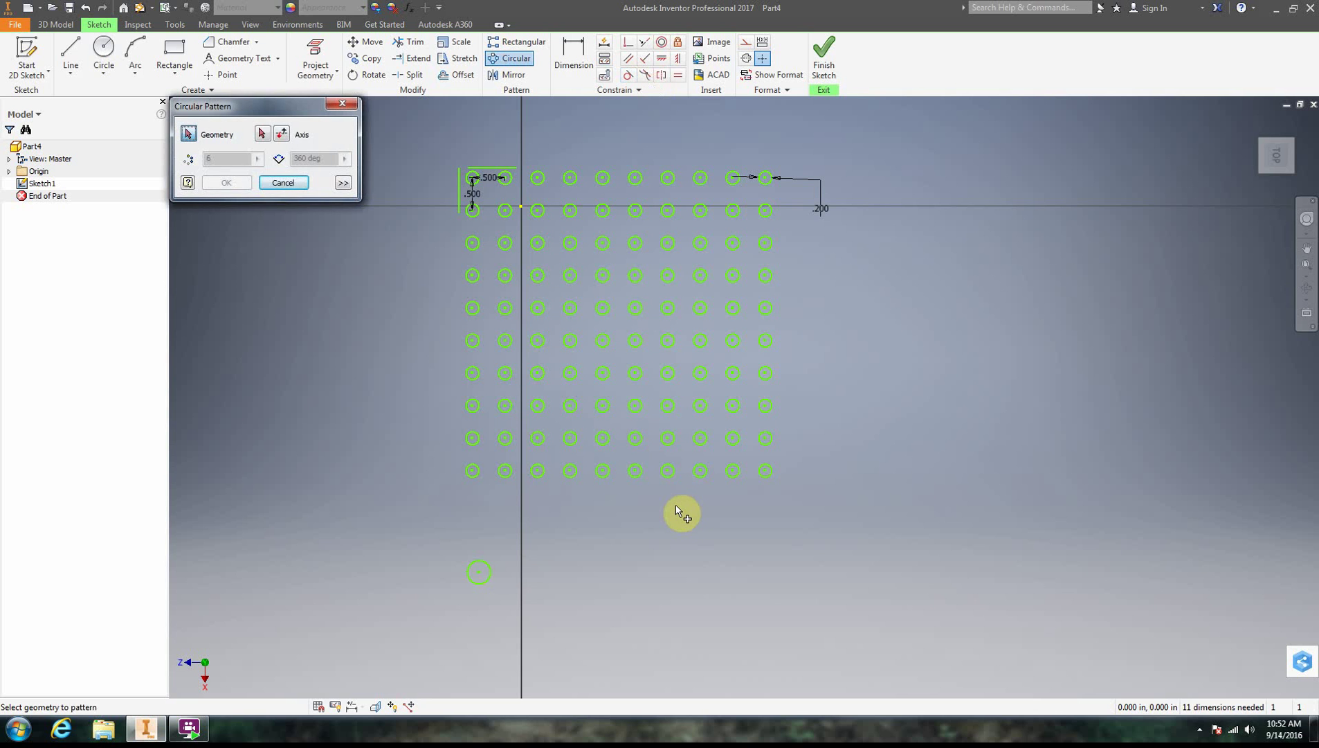
click(343, 105)
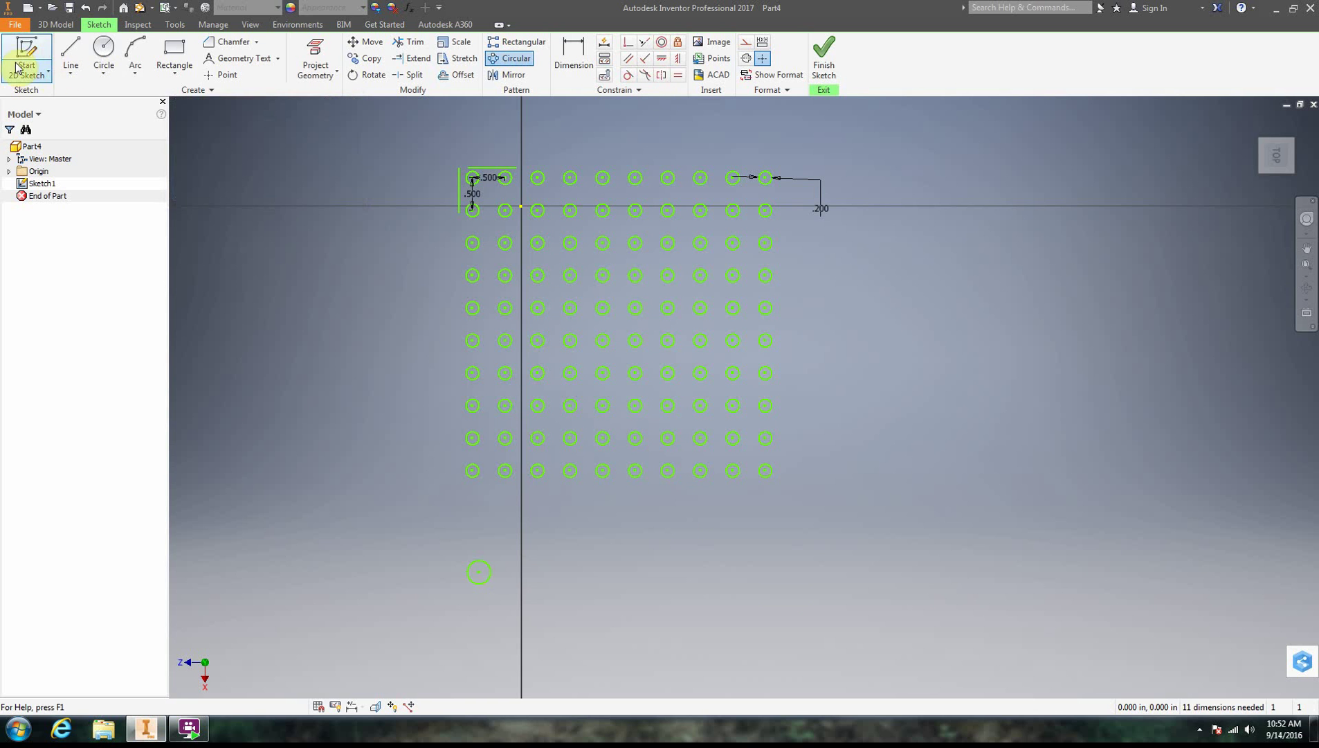
click(70, 55)
click(540, 575)
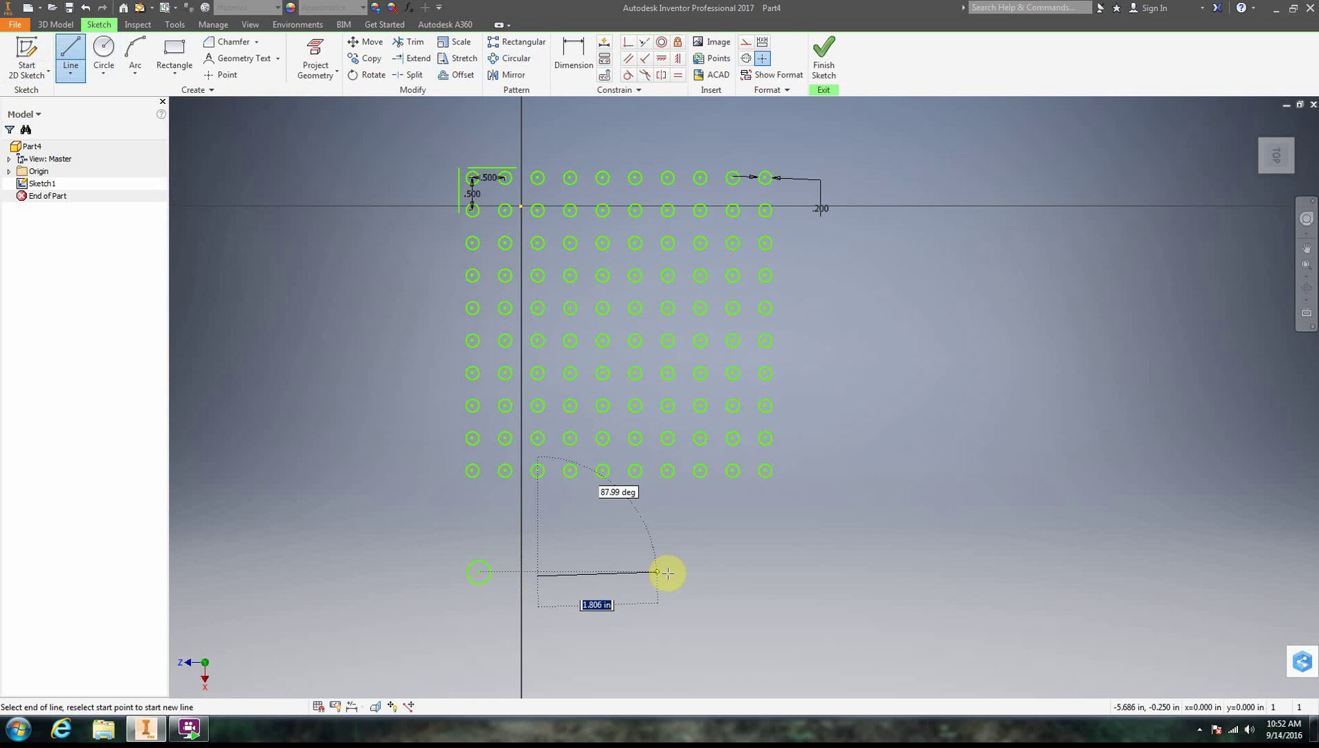
click(682, 575)
right_click(914, 580)
click(945, 580)
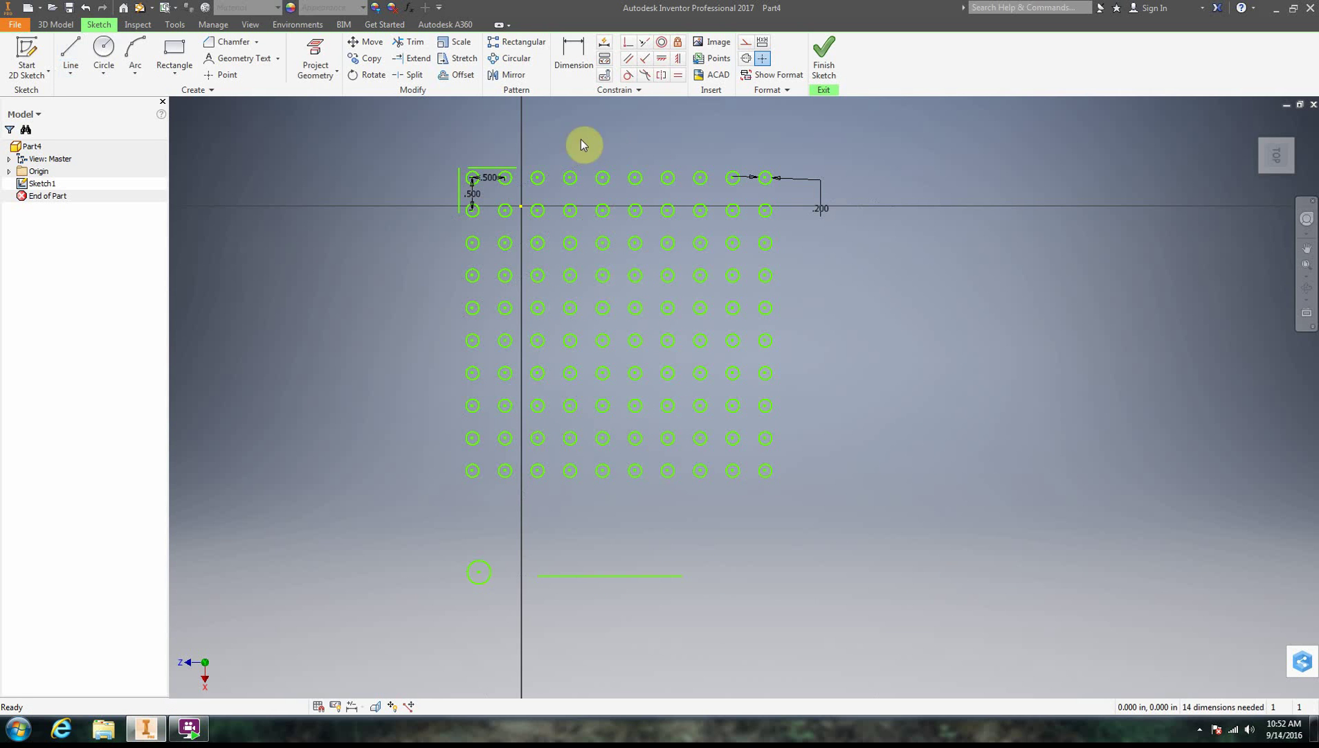
Step: Create a circular pattern of the separate circle below the grid, with 10 instances over 360 deg around the horizontal line's near endpoint
click(512, 58)
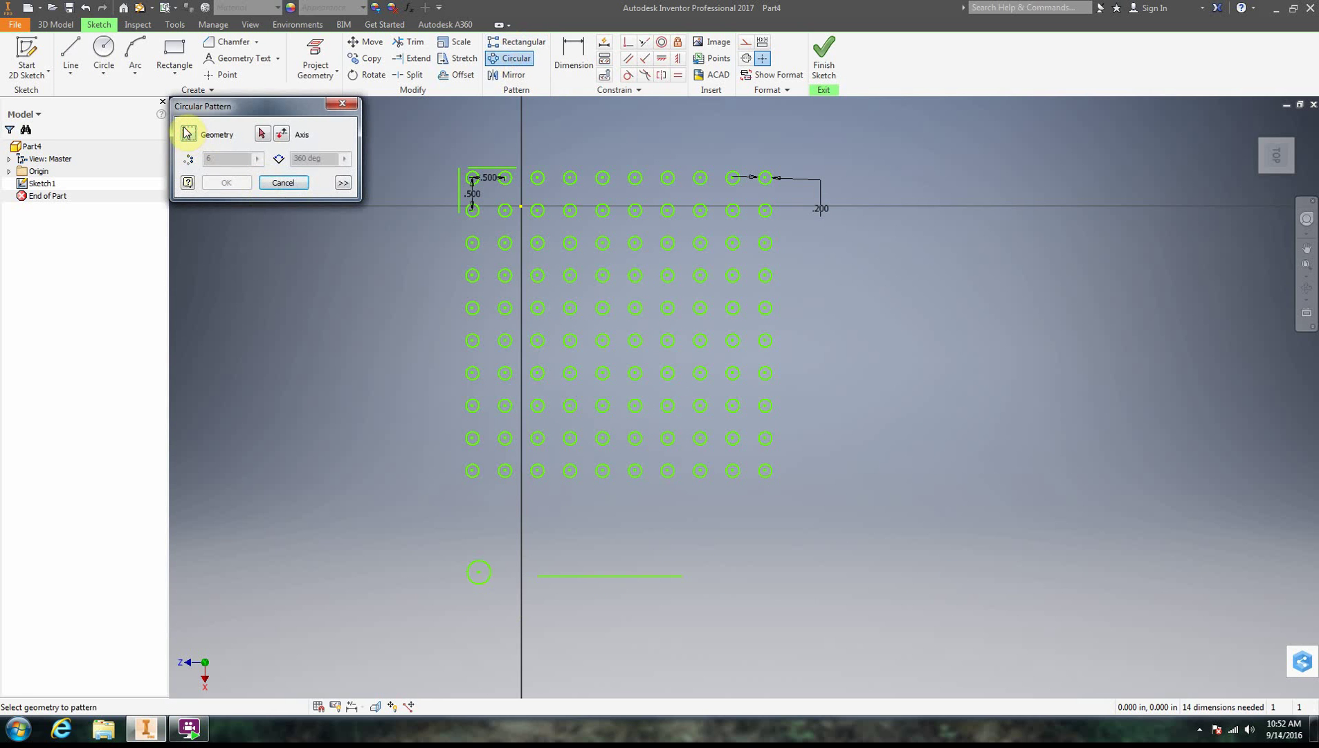
click(487, 568)
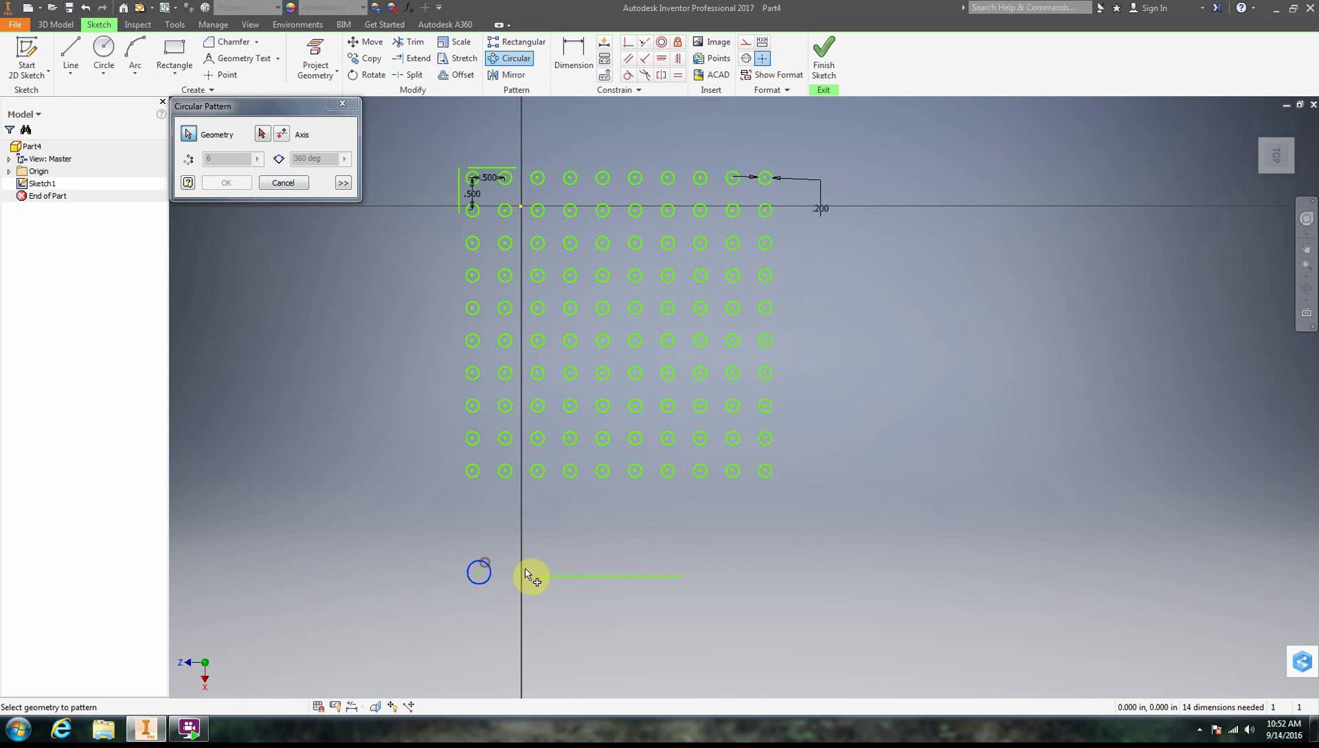
click(262, 133)
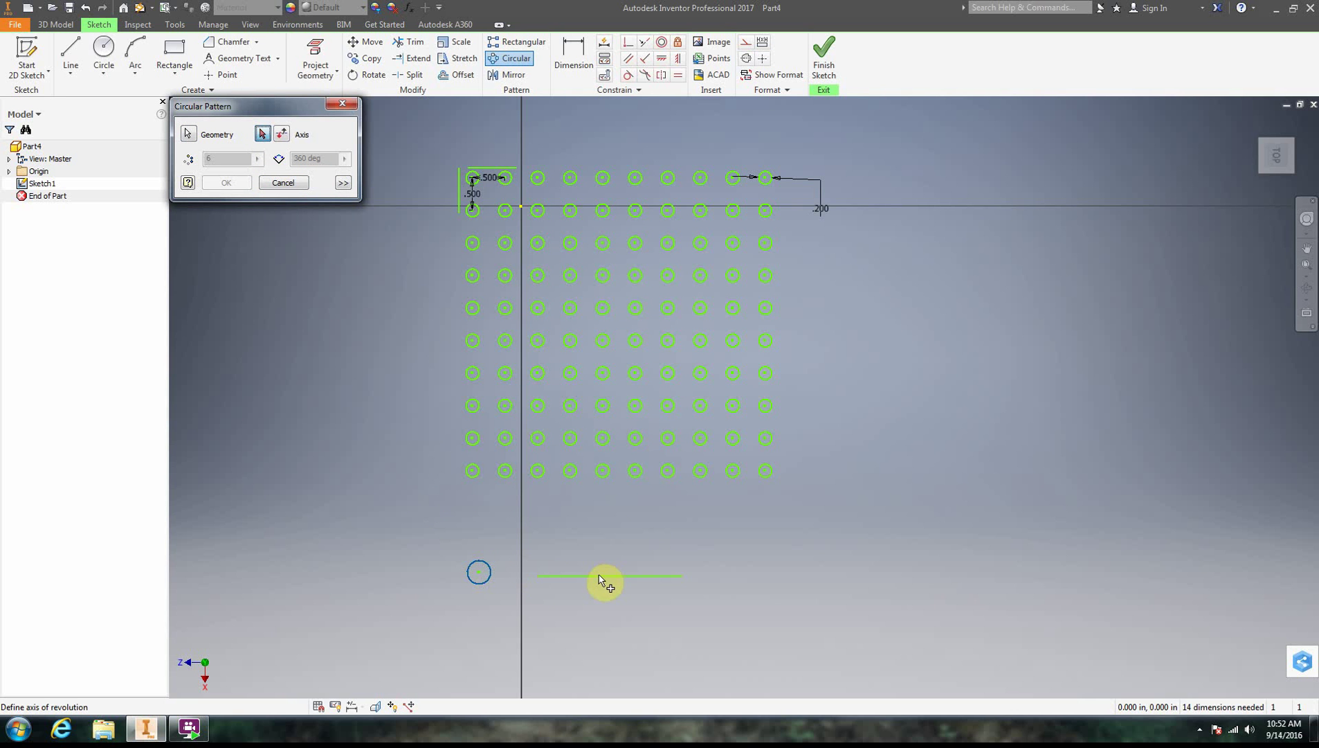
click(539, 576)
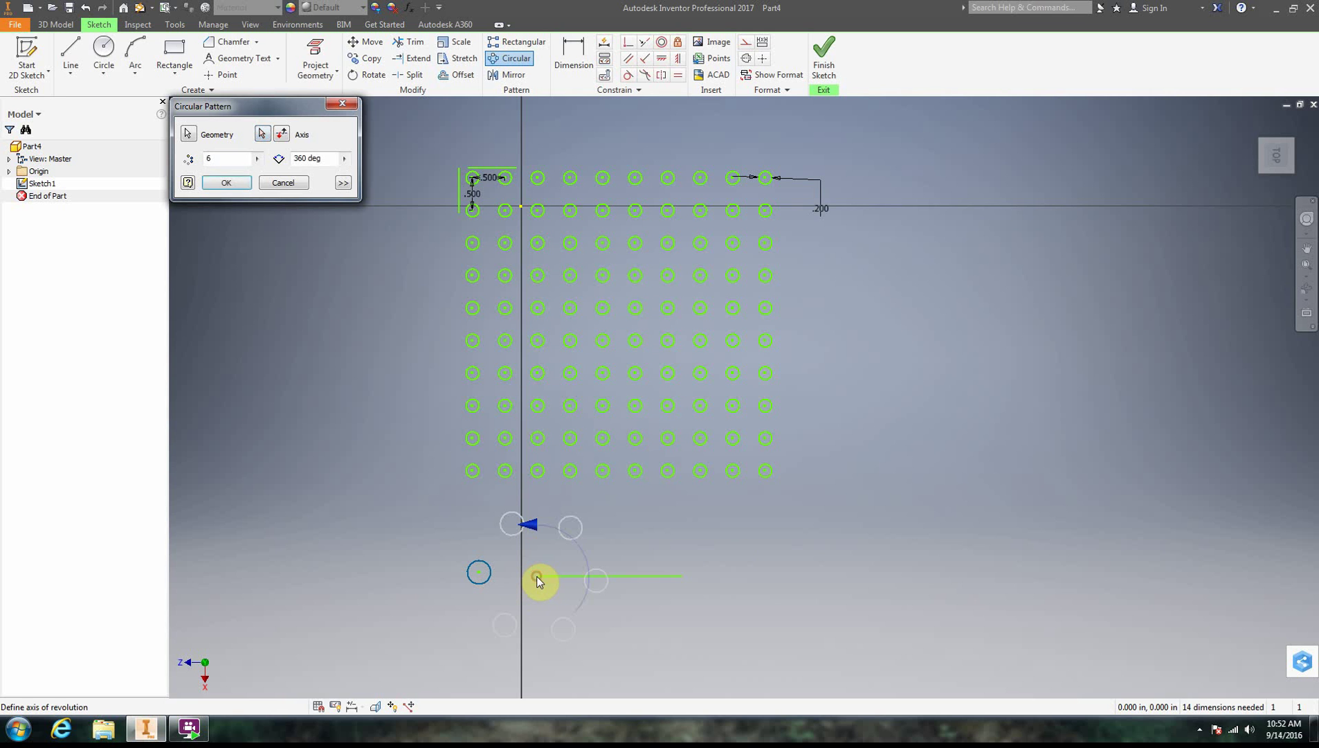
double_click(229, 159)
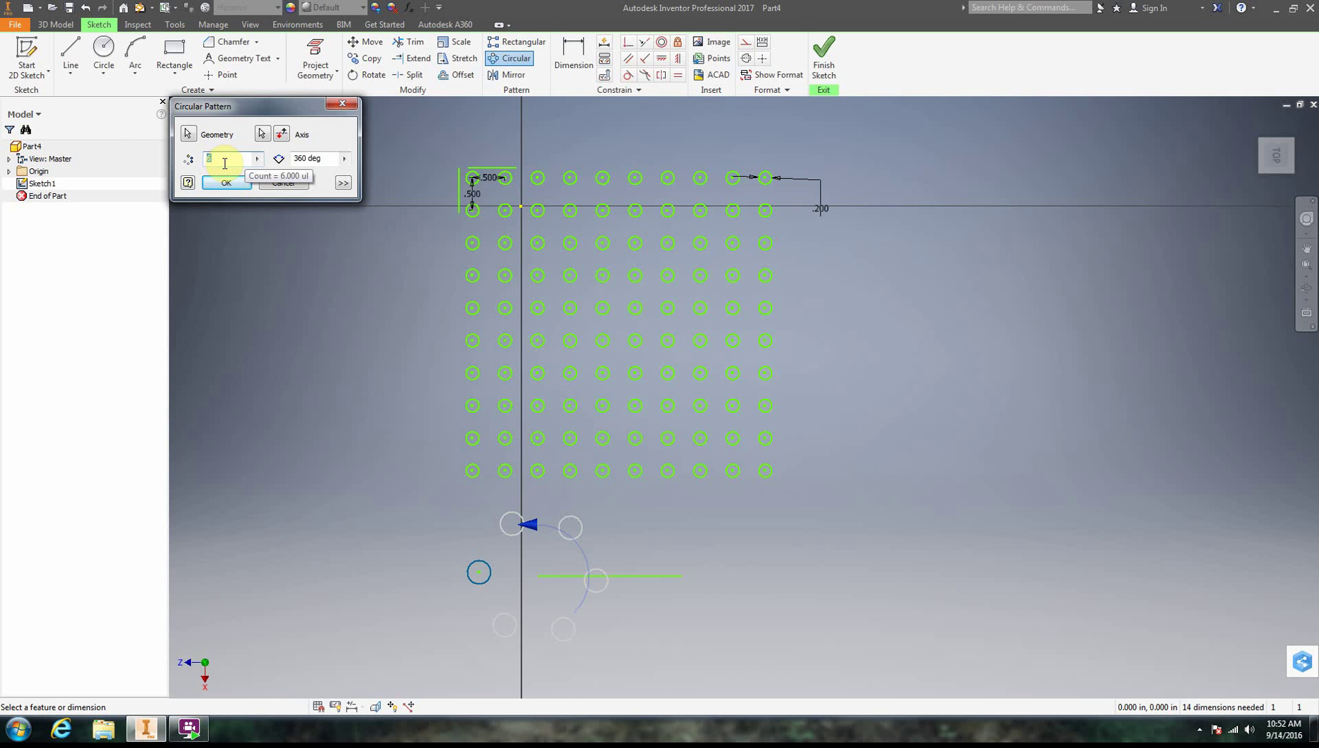
text(4)
click(205, 160)
key(BackSpace)
text(10)
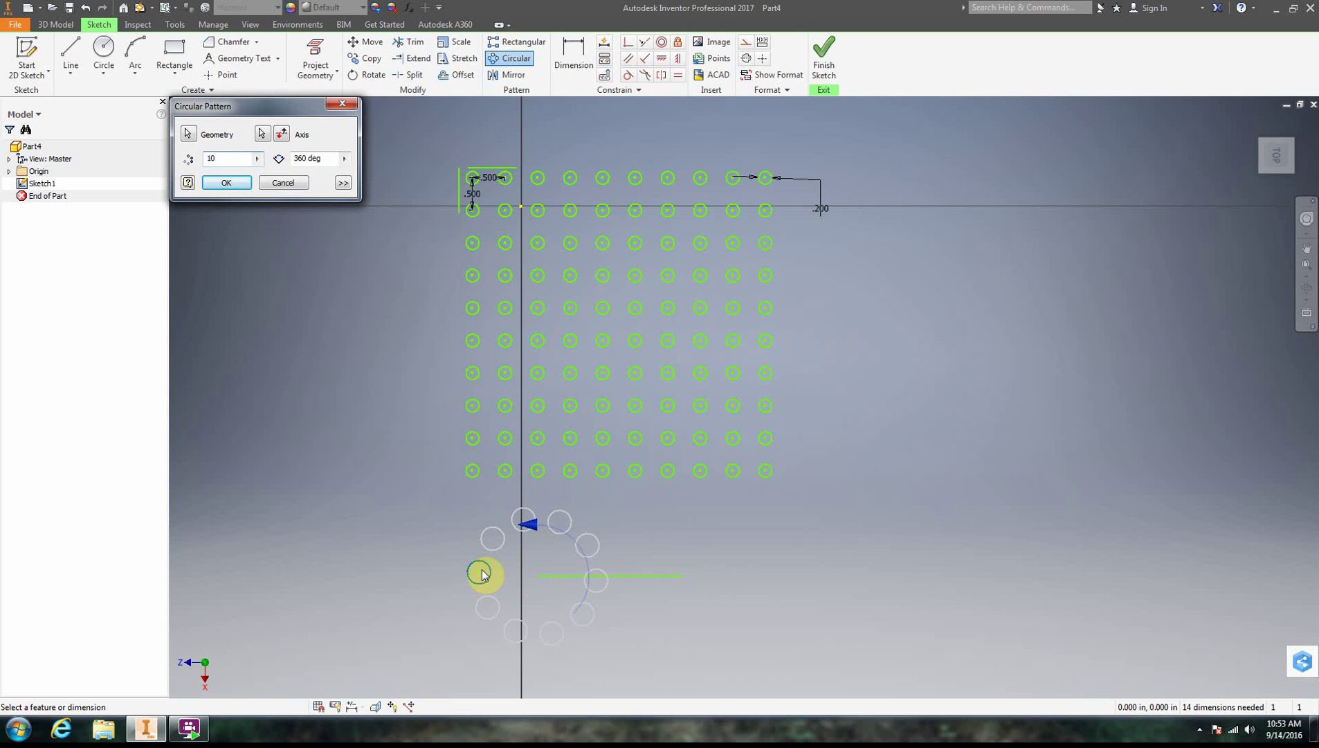
click(227, 183)
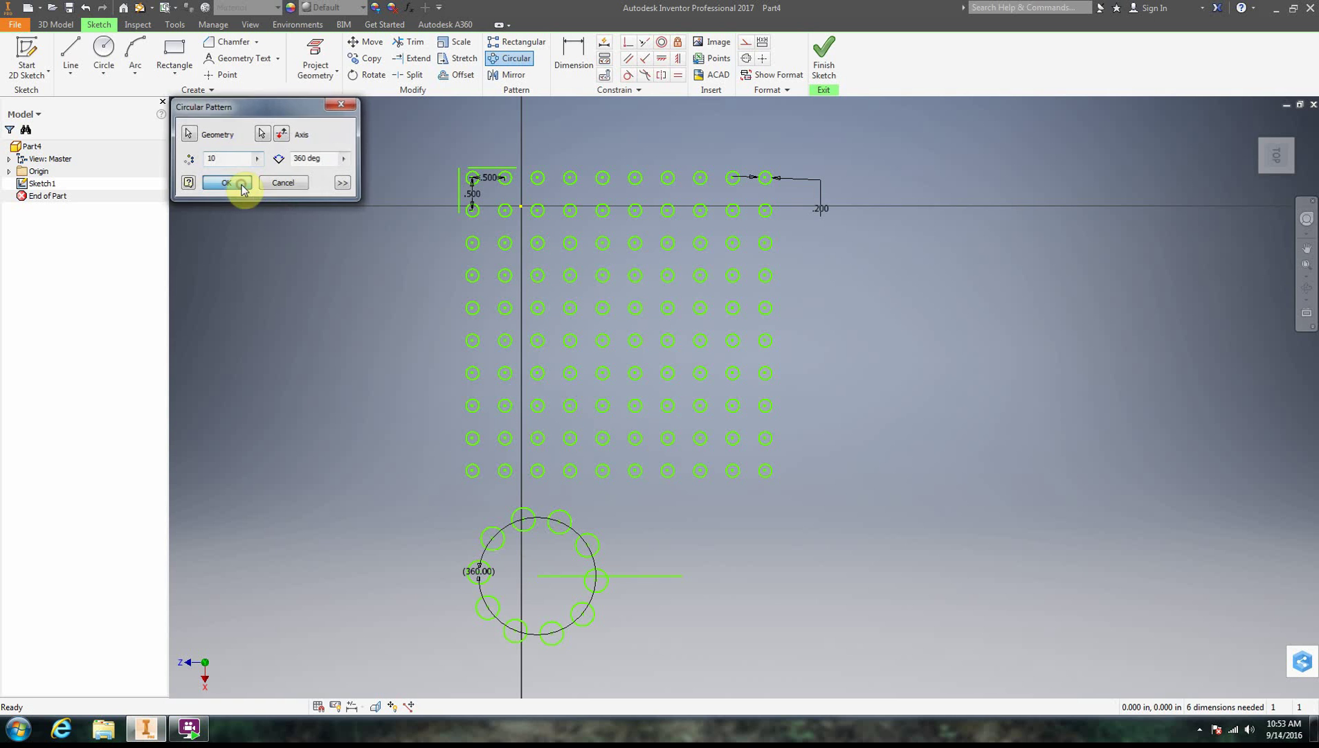
Step: Enlarge the circular pattern by pulling its original circle outward, and shrink it by pulling another patterned circle back toward the center
mouse_move(478, 576)
mouse_down()
mouse_move(421, 566)
mouse_move(501, 631)
mouse_move(495, 588)
mouse_move(475, 575)
mouse_up()
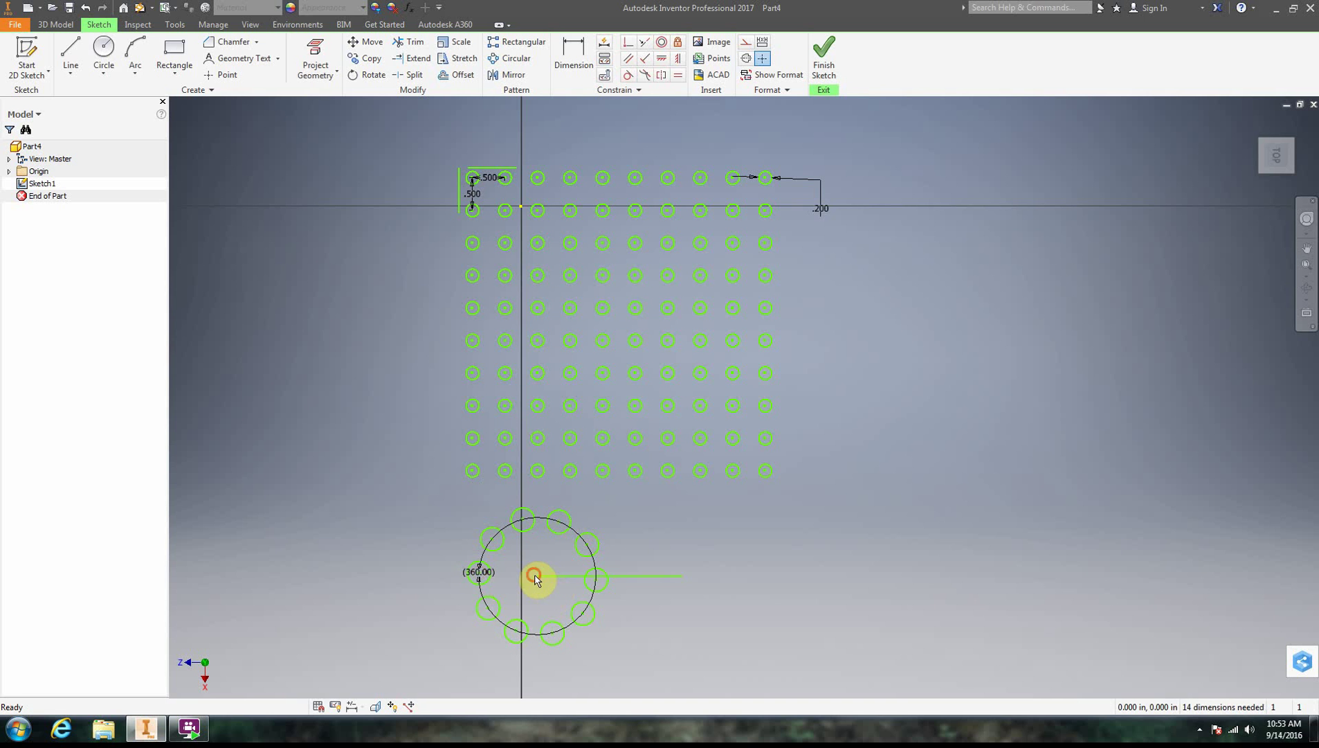
drag(477, 574, 403, 562)
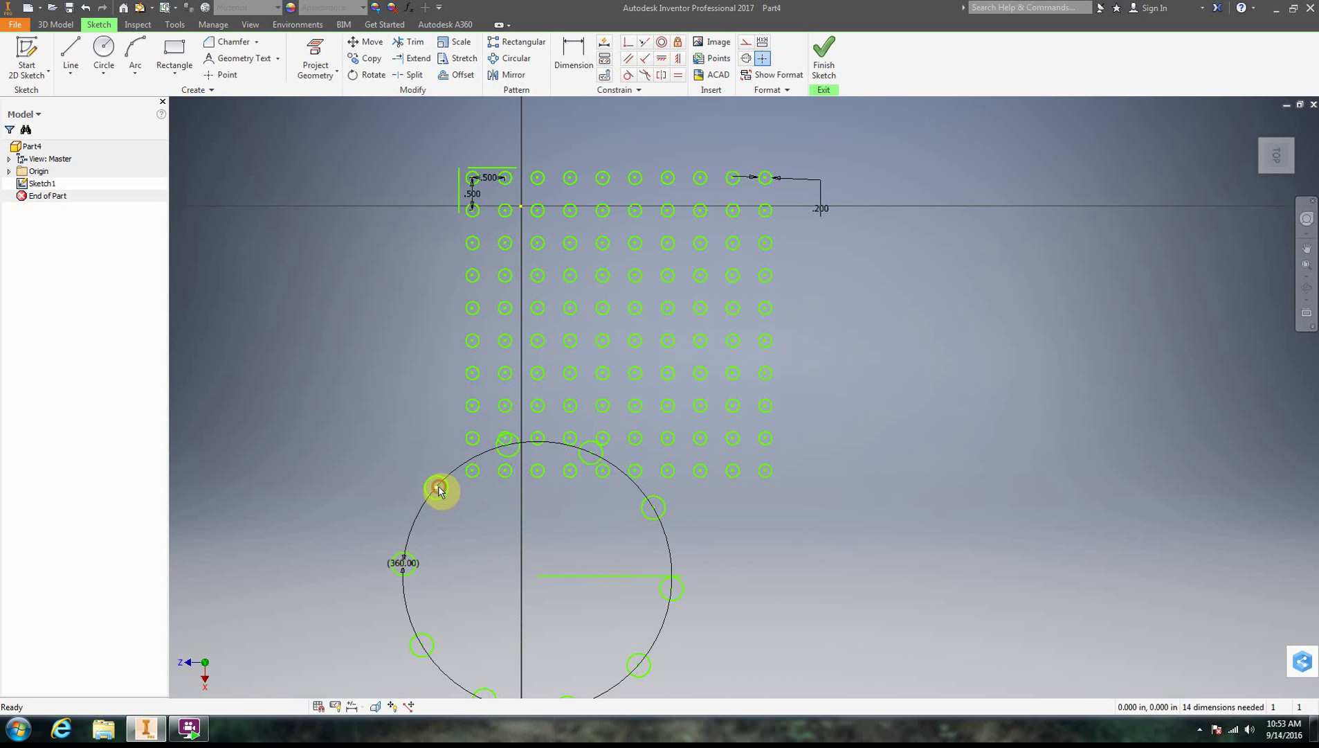
drag(437, 487, 492, 555)
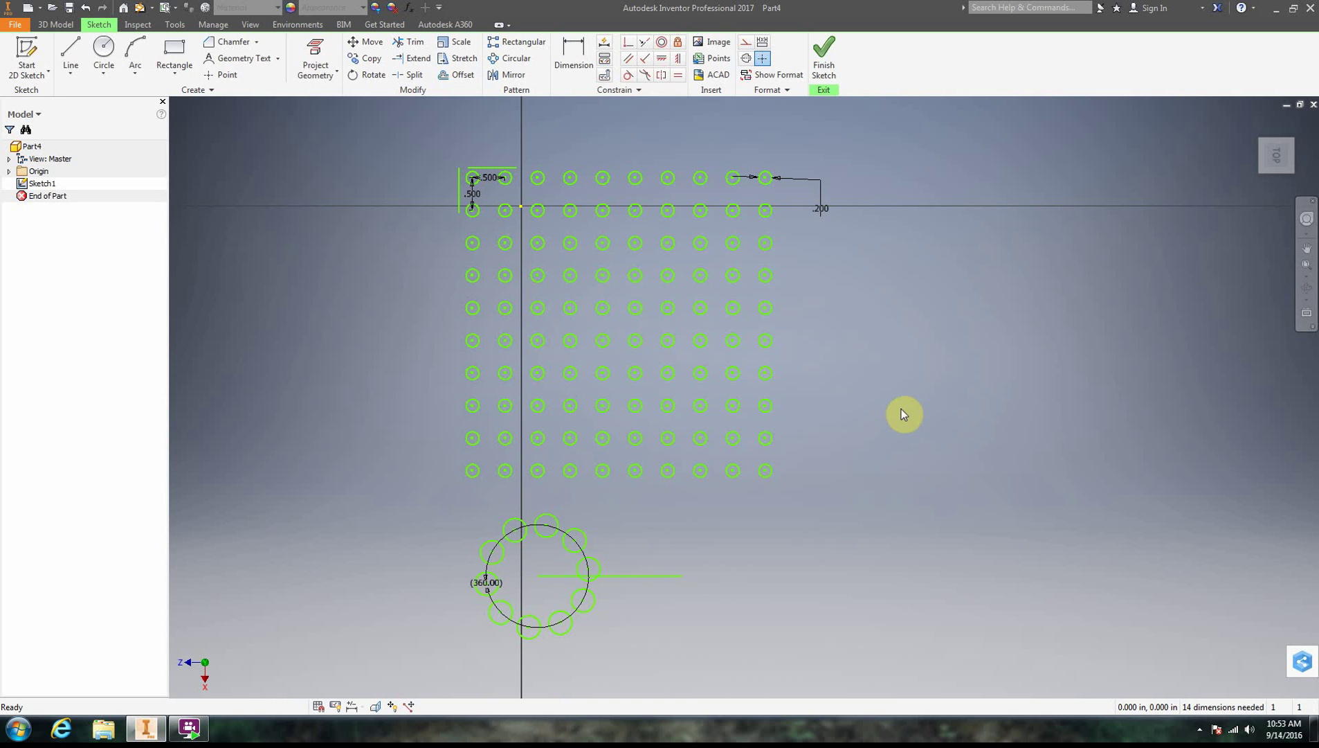
click(678, 579)
click(897, 517)
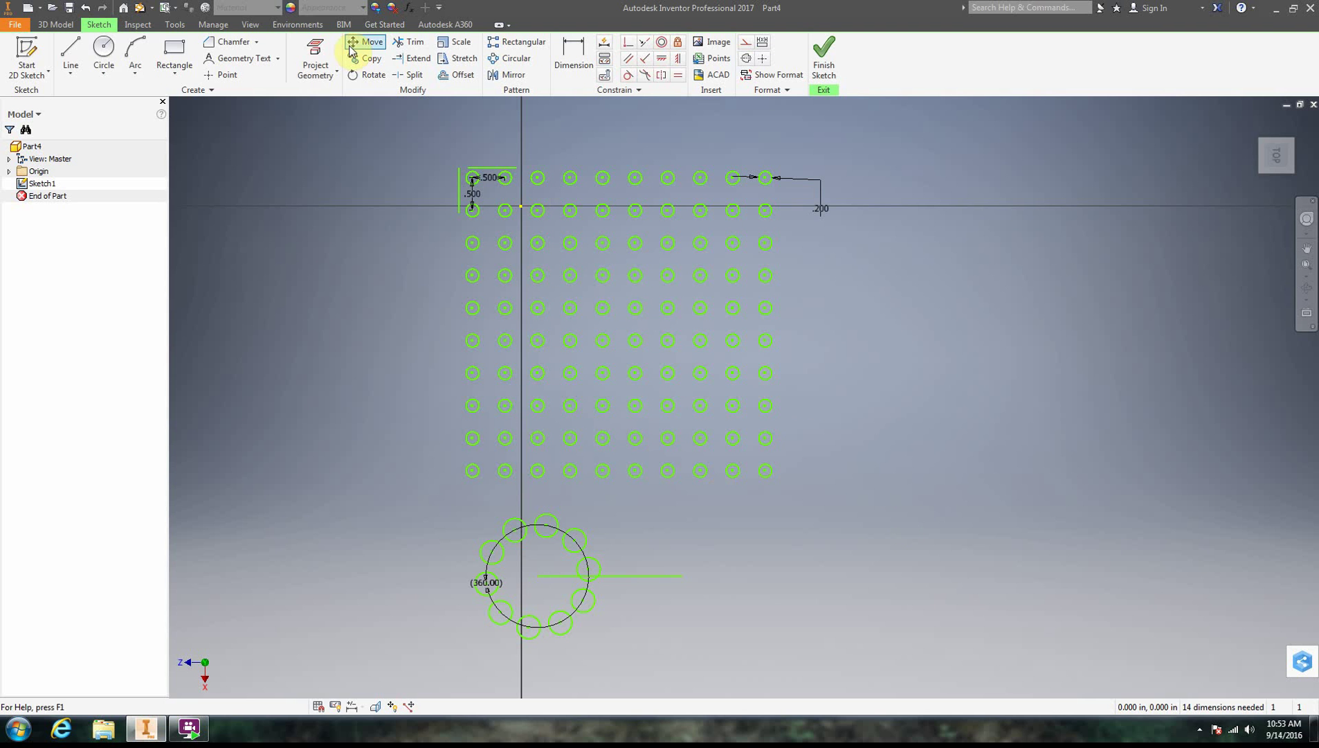
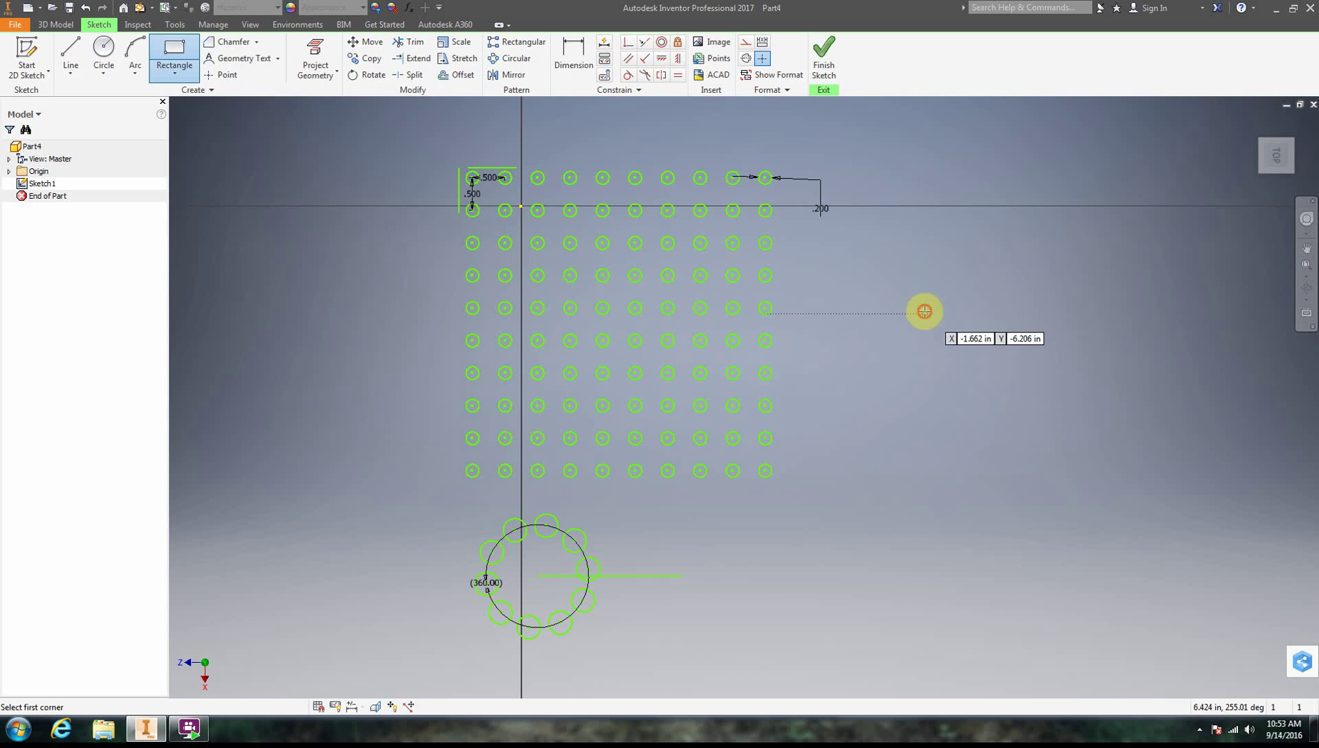
Step: Draw a tall rectangle to the right of the grid and three circles overlapping its near corner, near side and lower end
click(924, 314)
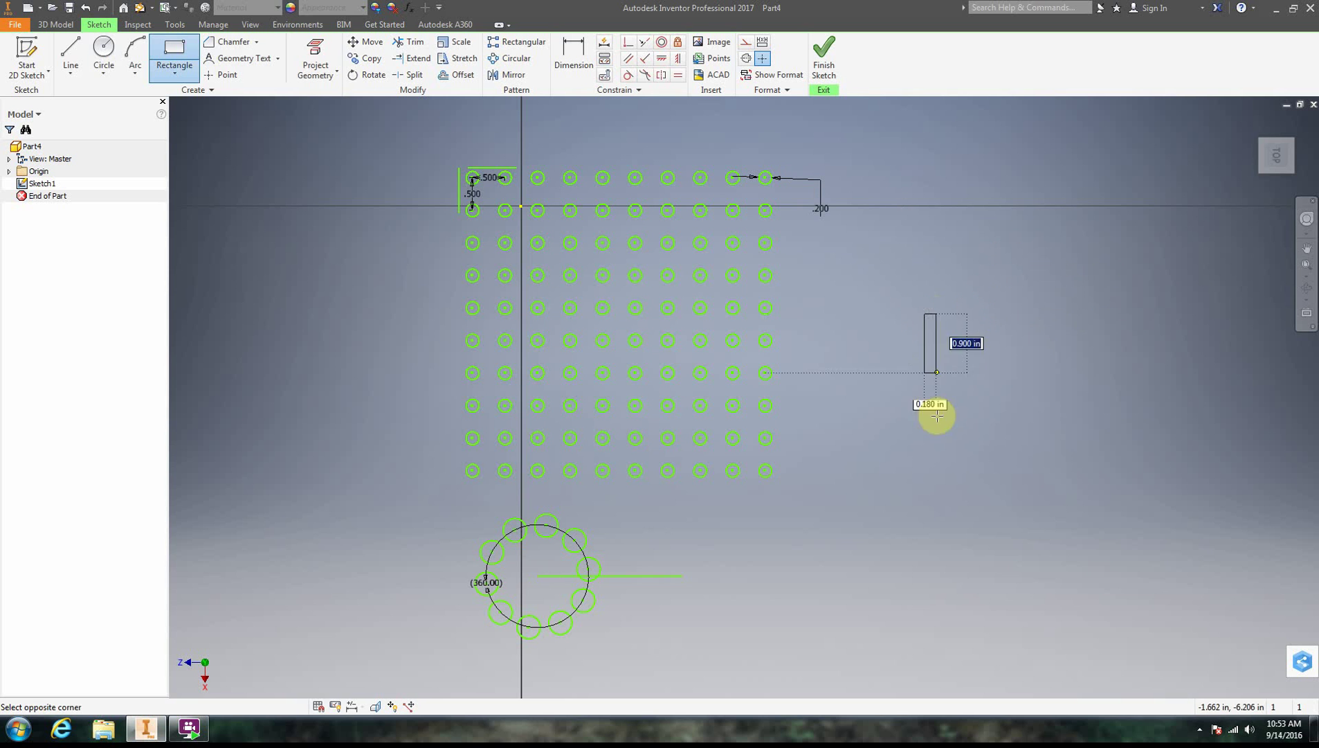
click(1076, 657)
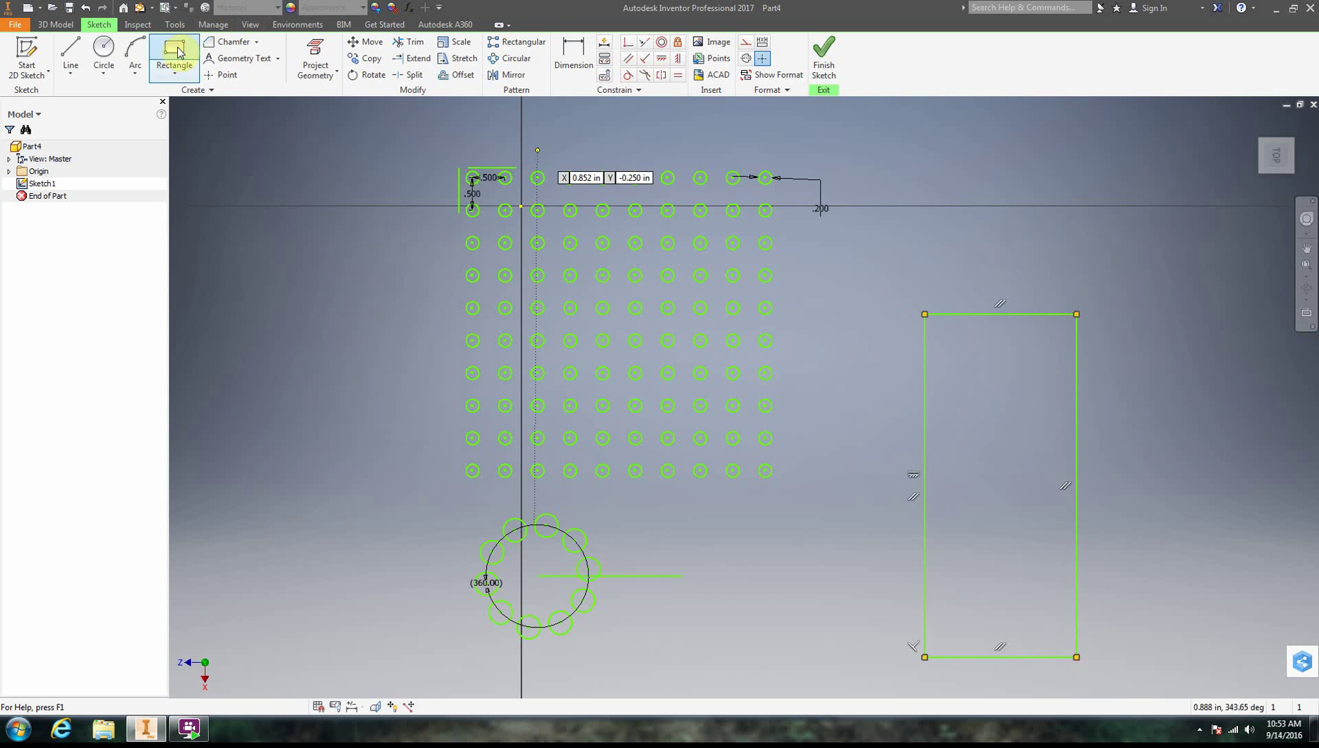
click(104, 48)
click(894, 294)
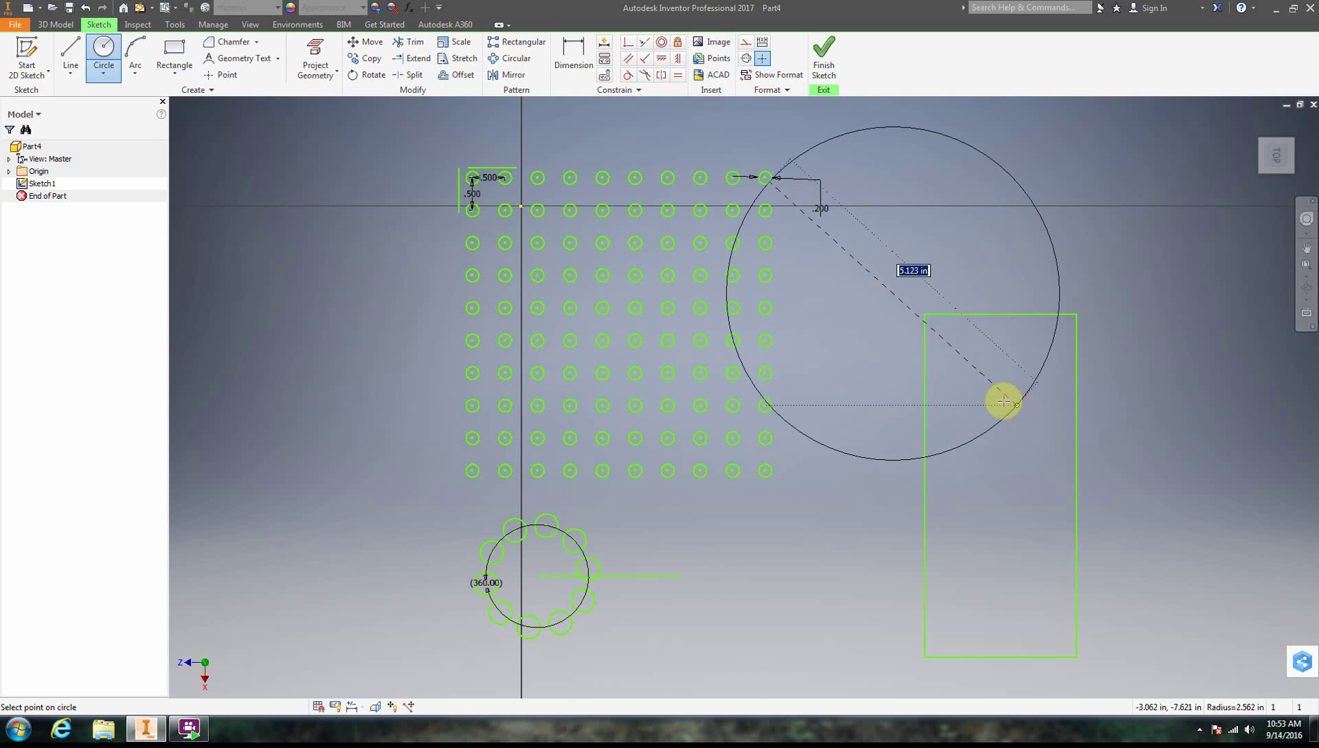
click(958, 348)
click(881, 491)
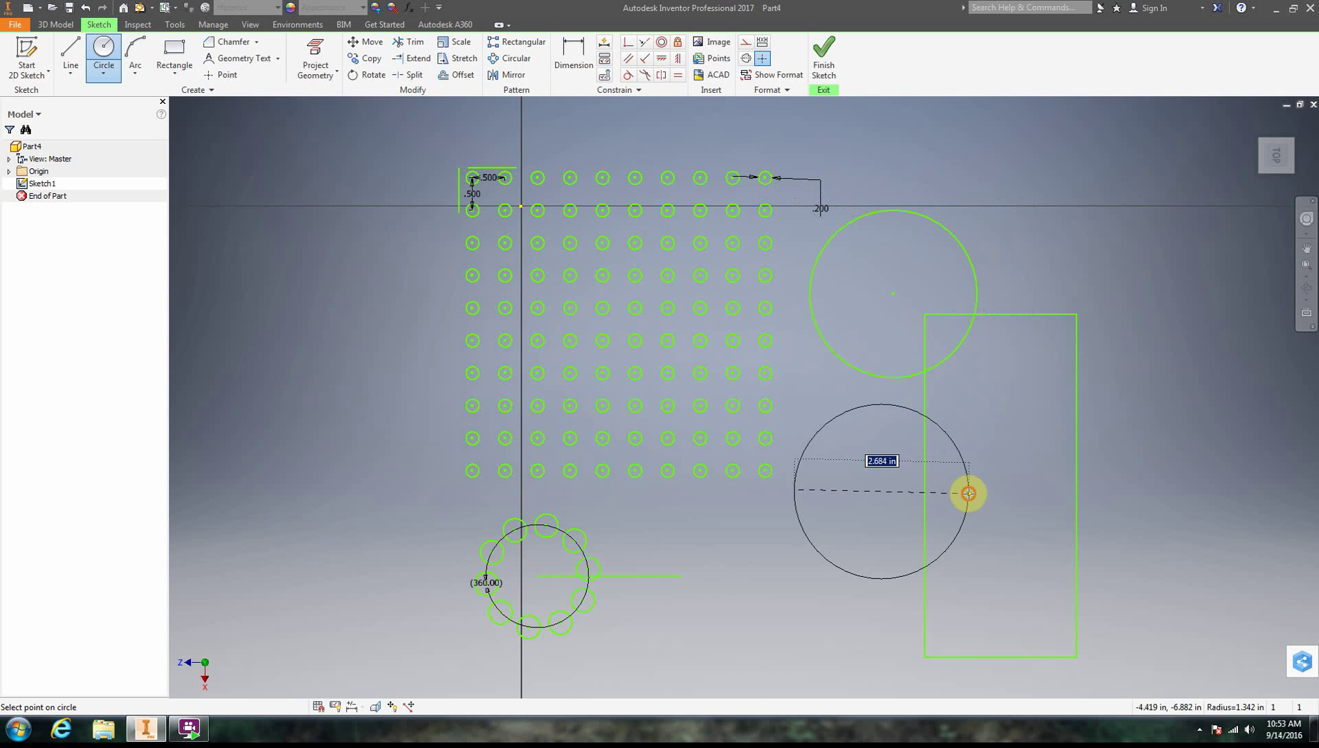
click(967, 491)
click(1015, 580)
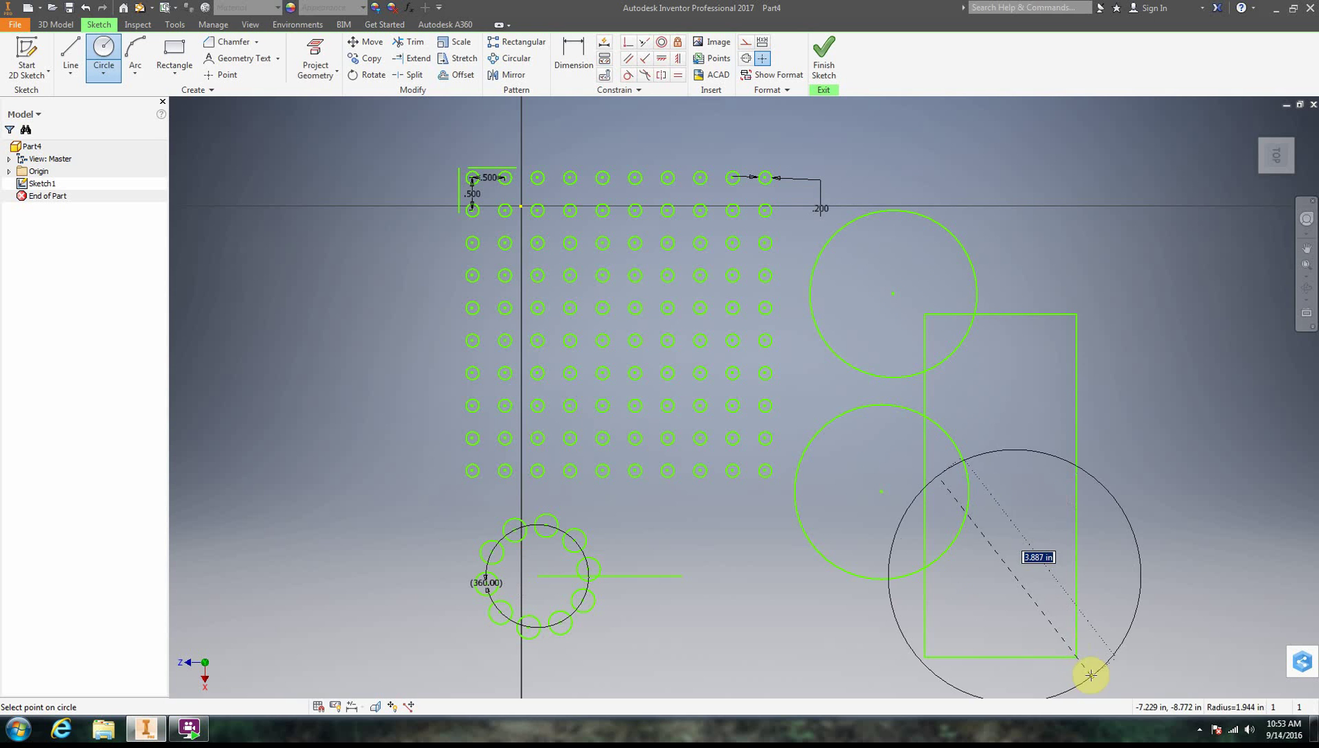
click(1067, 635)
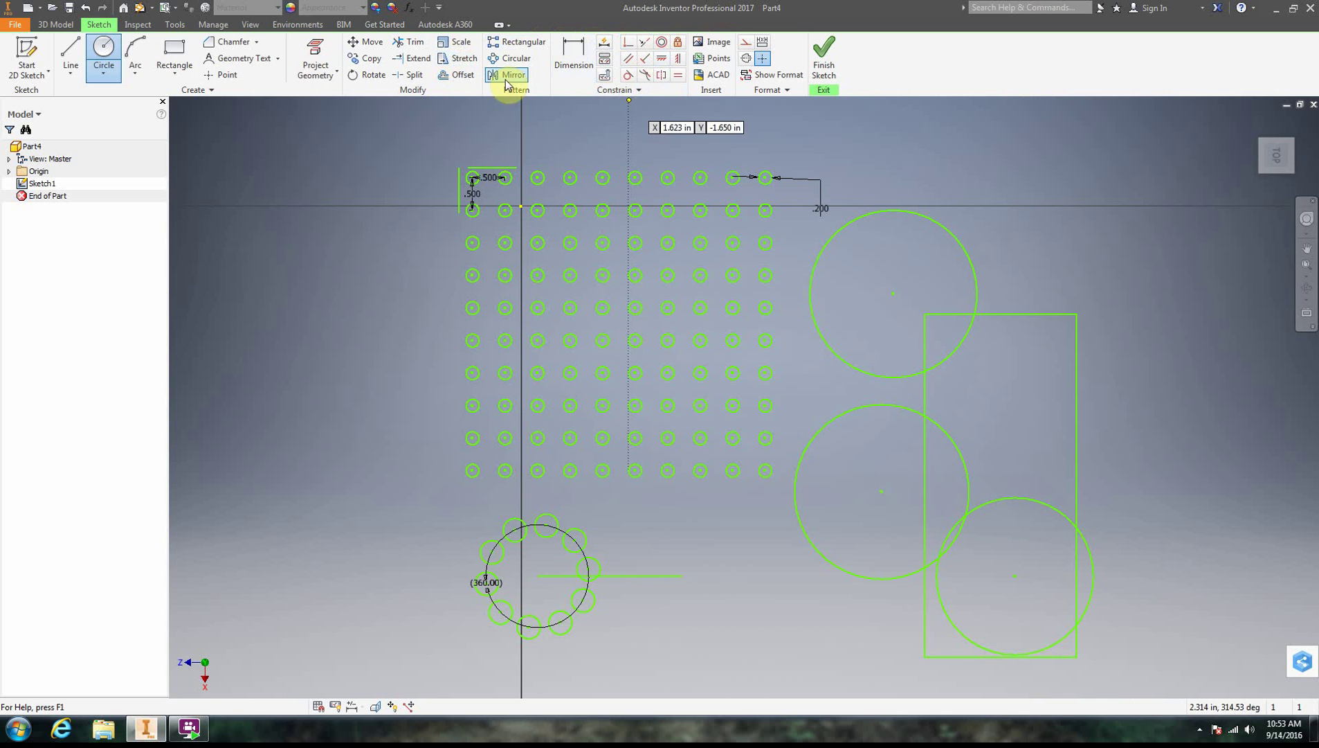
Step: Trim the rectangle edges inside the upper and middle circles, along with those circles' arcs lying inside the rectangle
click(407, 42)
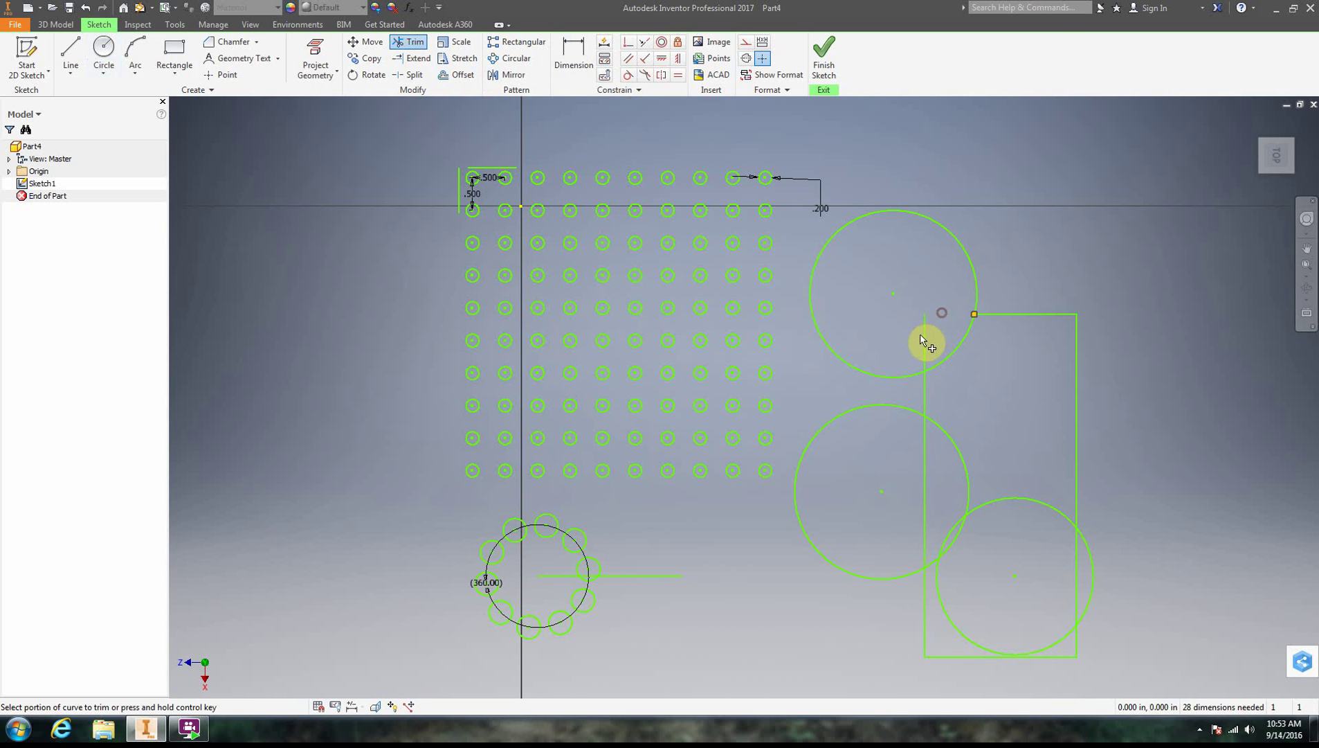
click(922, 335)
click(949, 356)
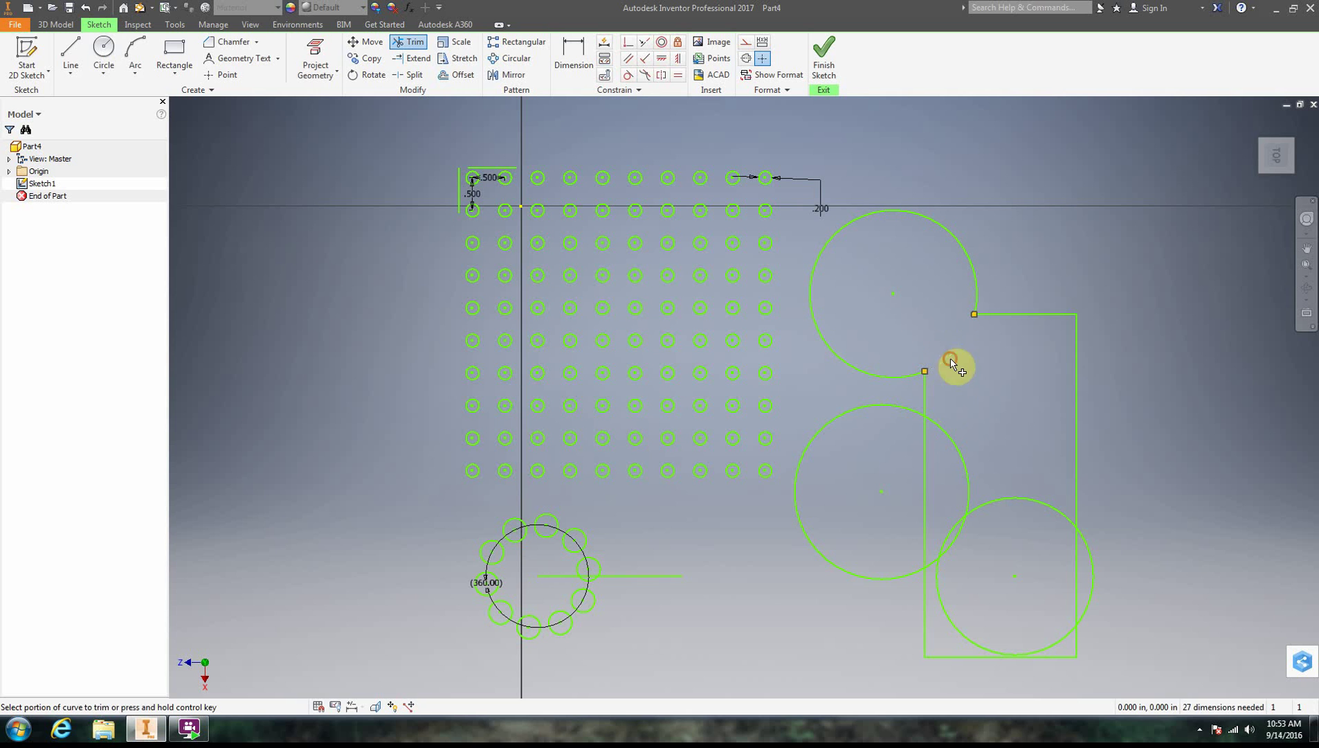
click(944, 432)
click(925, 457)
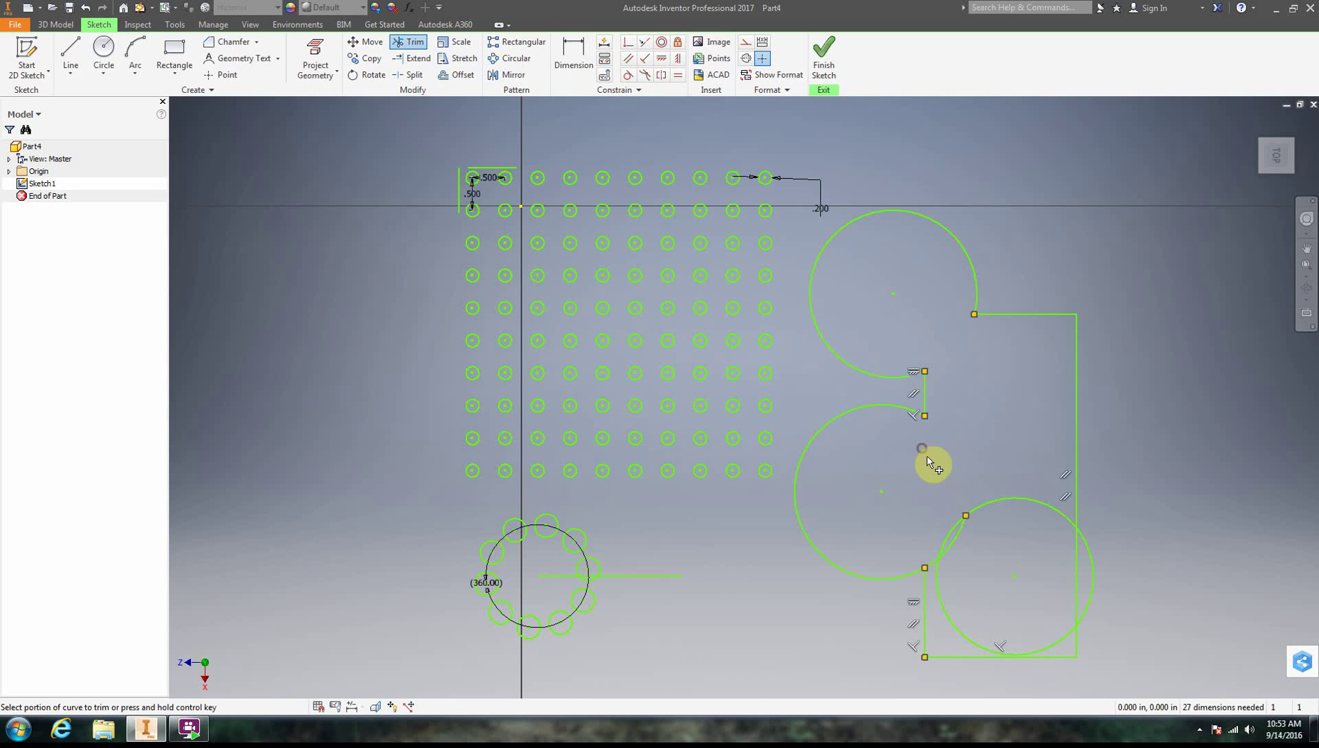
Step: Trim away the entire lower circle, the middle circle's leftover arc and the lower part of the rectangle's far vertical edge
click(949, 533)
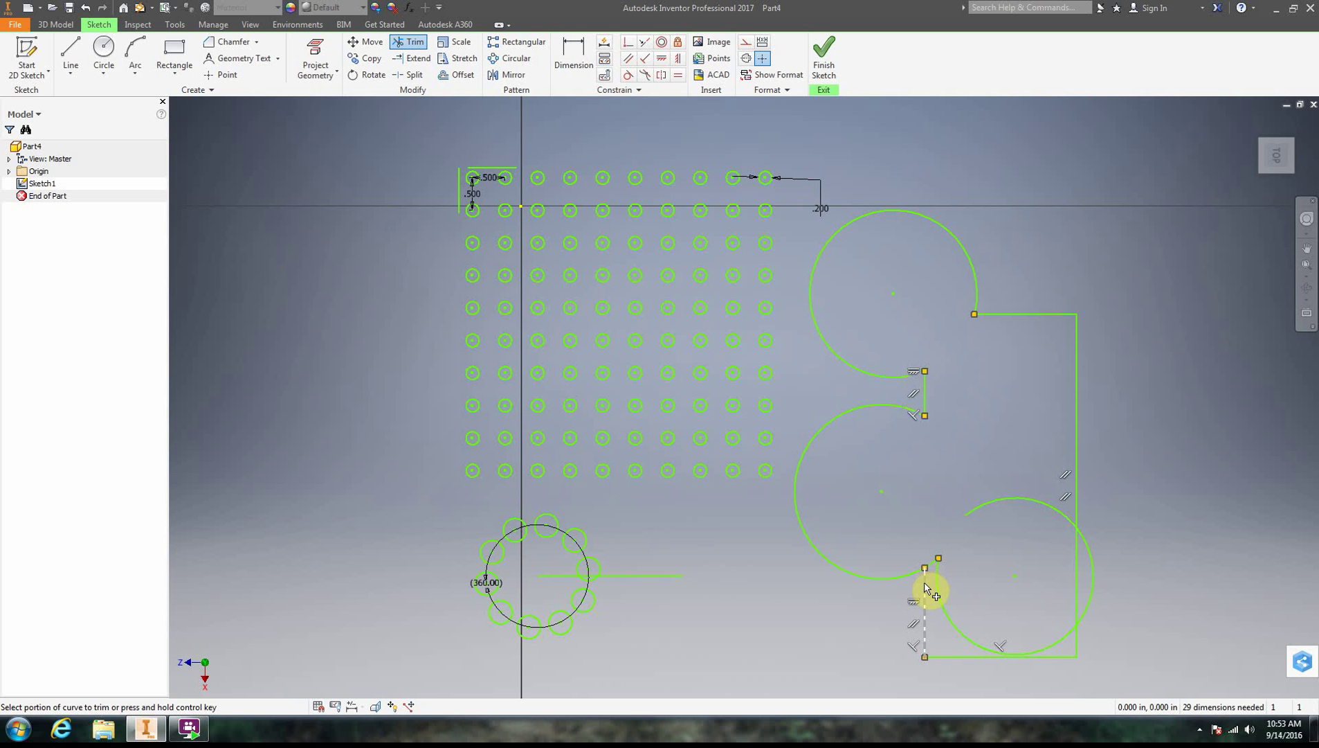
click(934, 564)
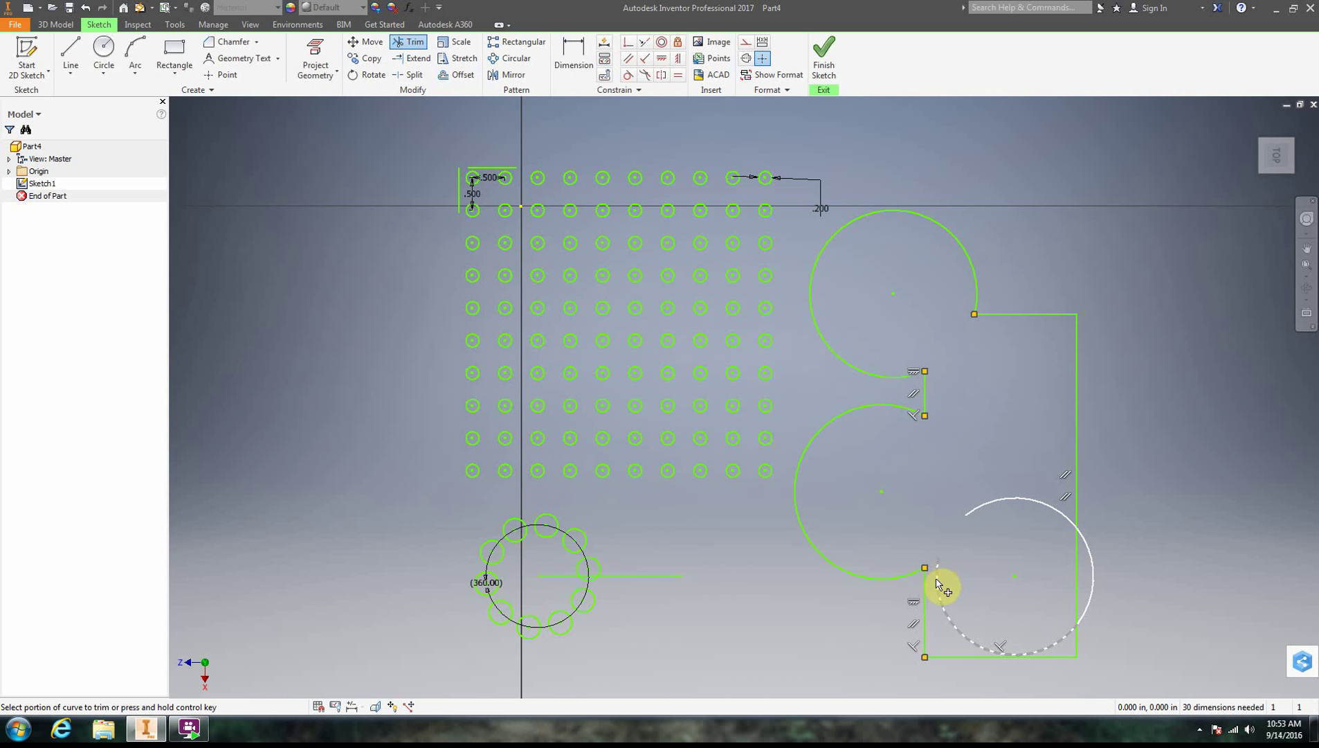
click(936, 583)
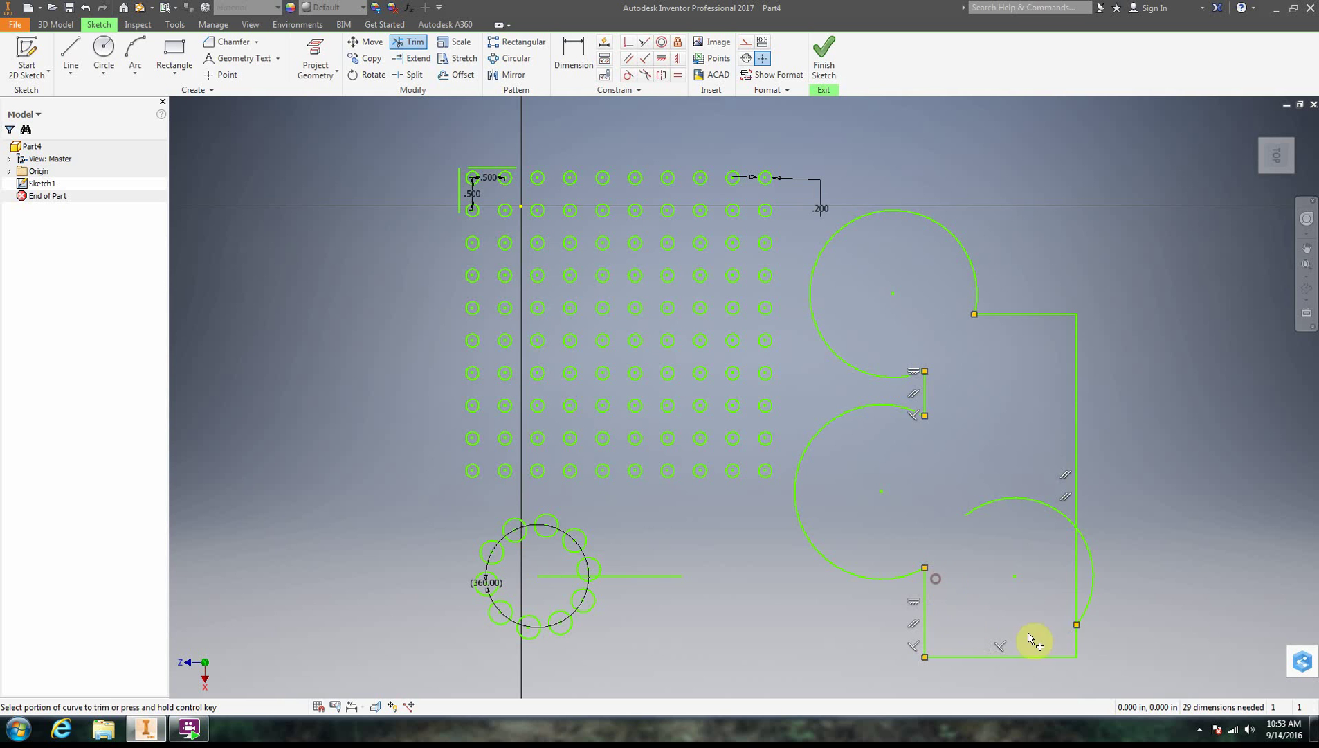
click(1079, 585)
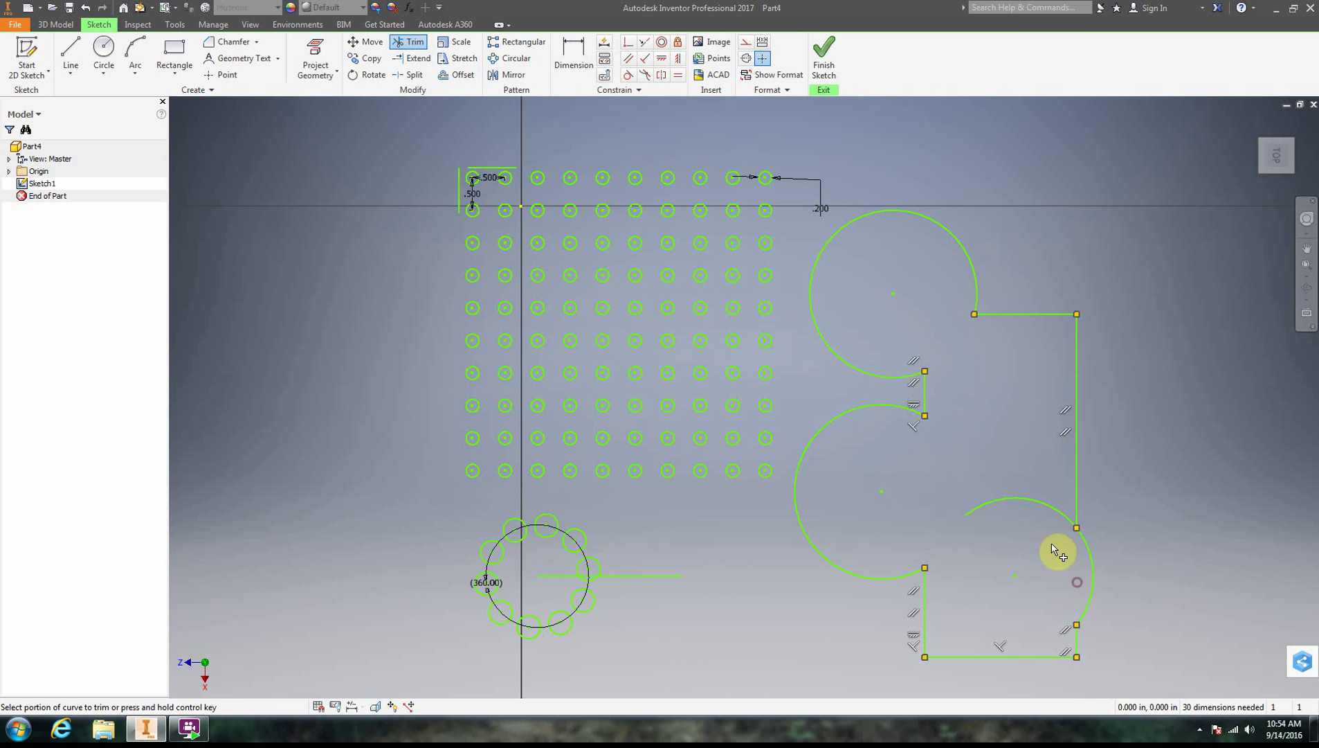
click(1019, 500)
click(1091, 593)
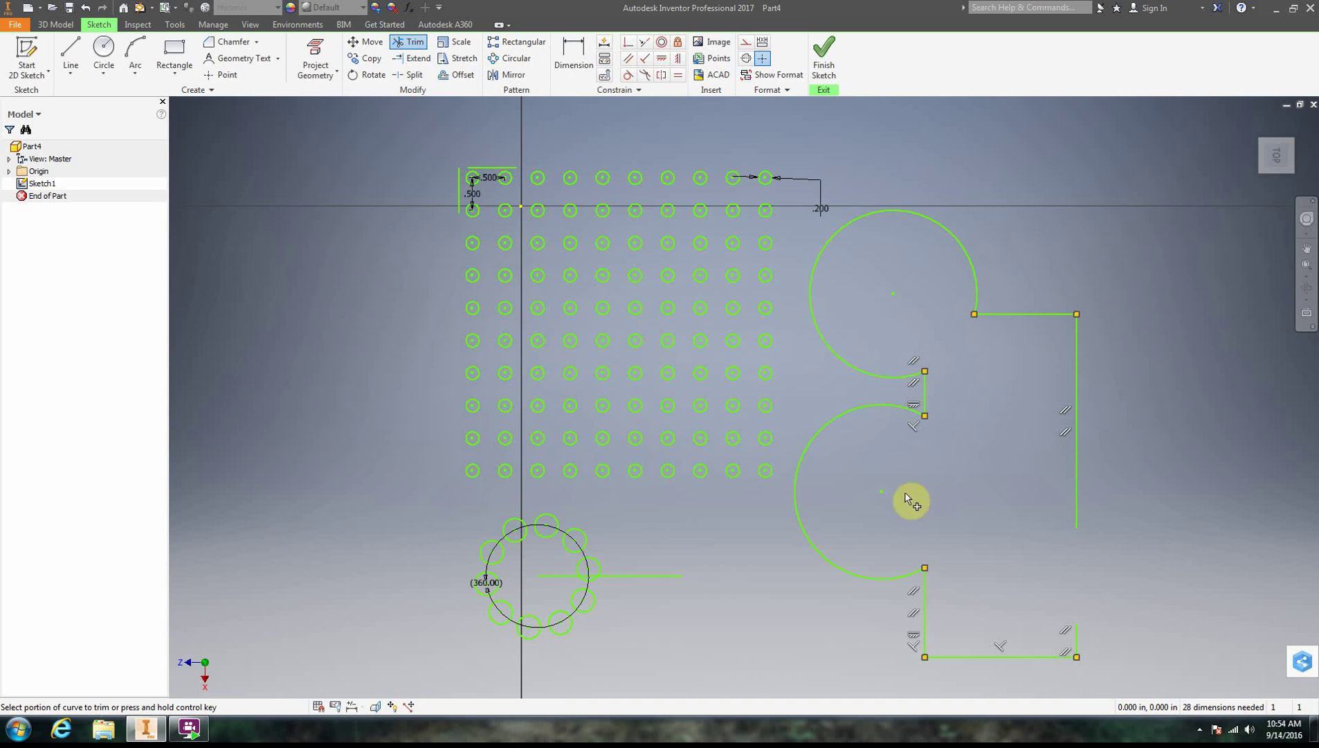
click(1077, 647)
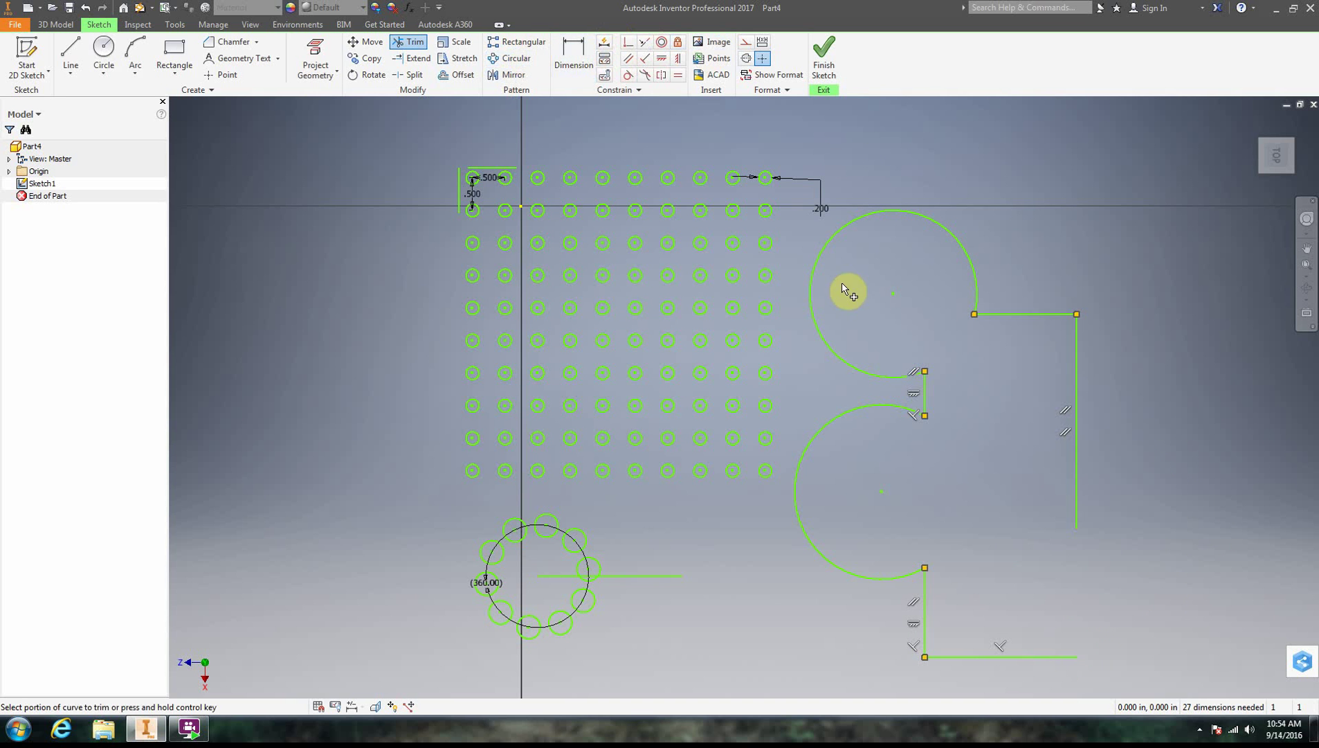
Step: Mirror the trimmed outline's two arcs and its connecting lines about the remaining long vertical edge
click(510, 75)
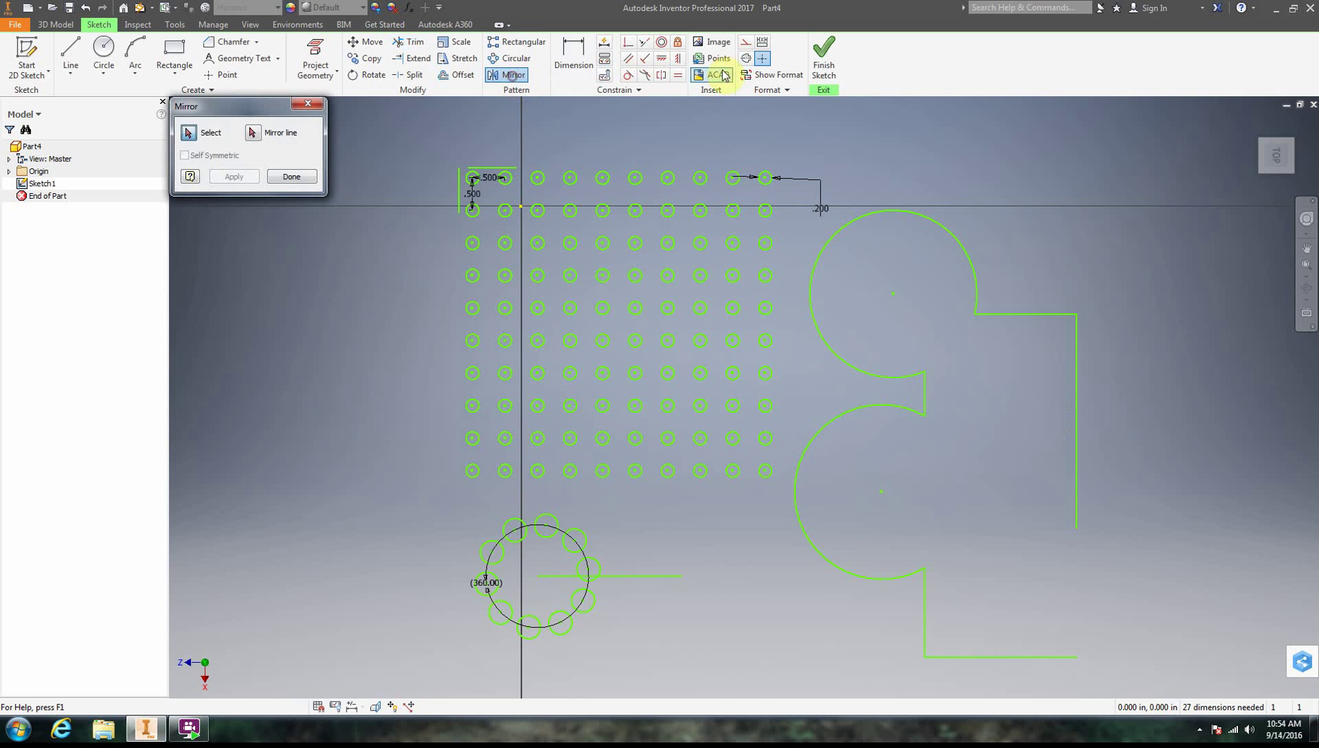
click(953, 236)
click(1011, 315)
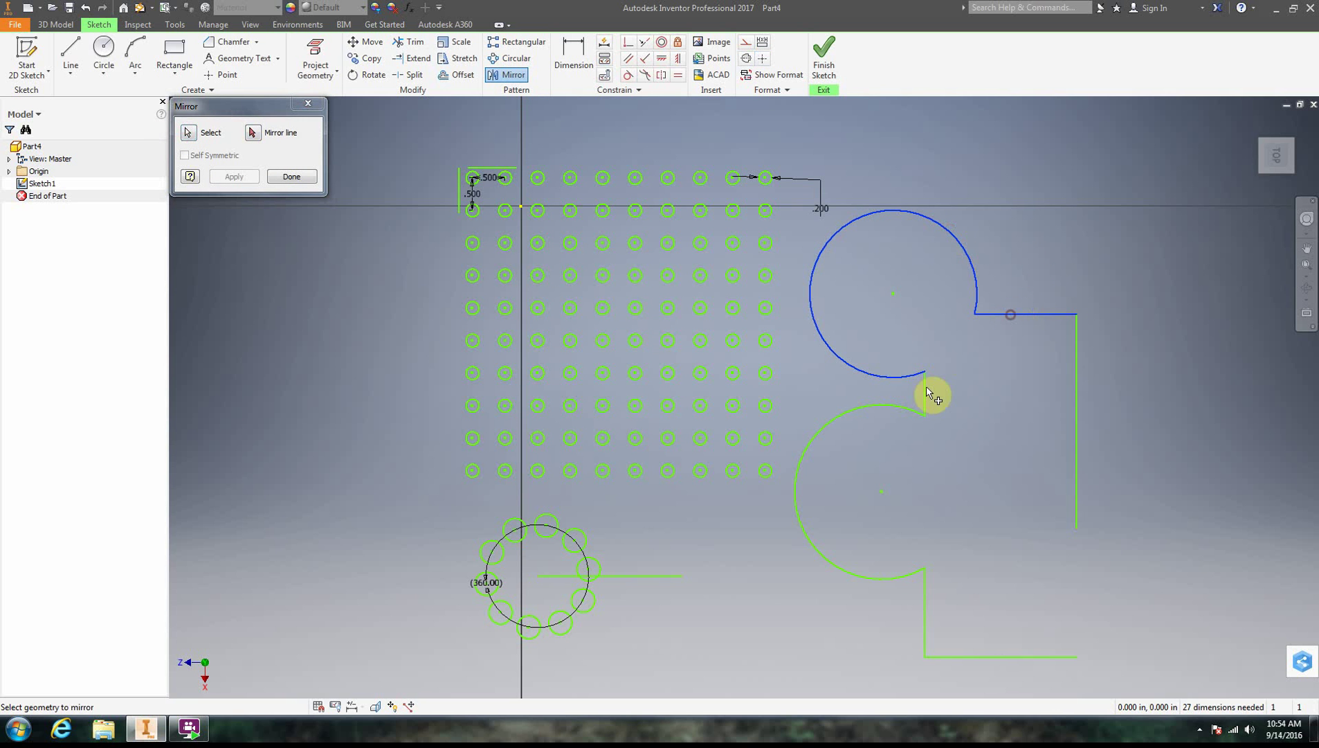
click(926, 391)
click(899, 411)
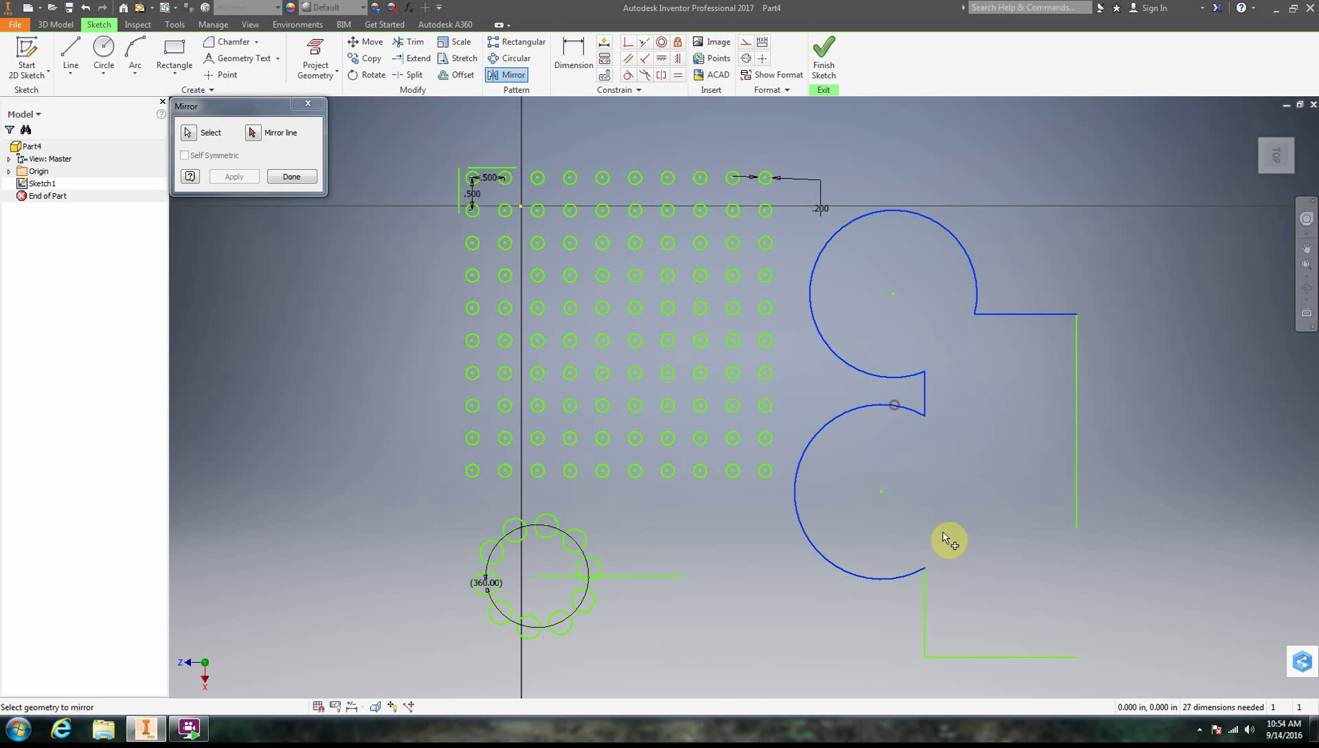
click(924, 609)
click(983, 656)
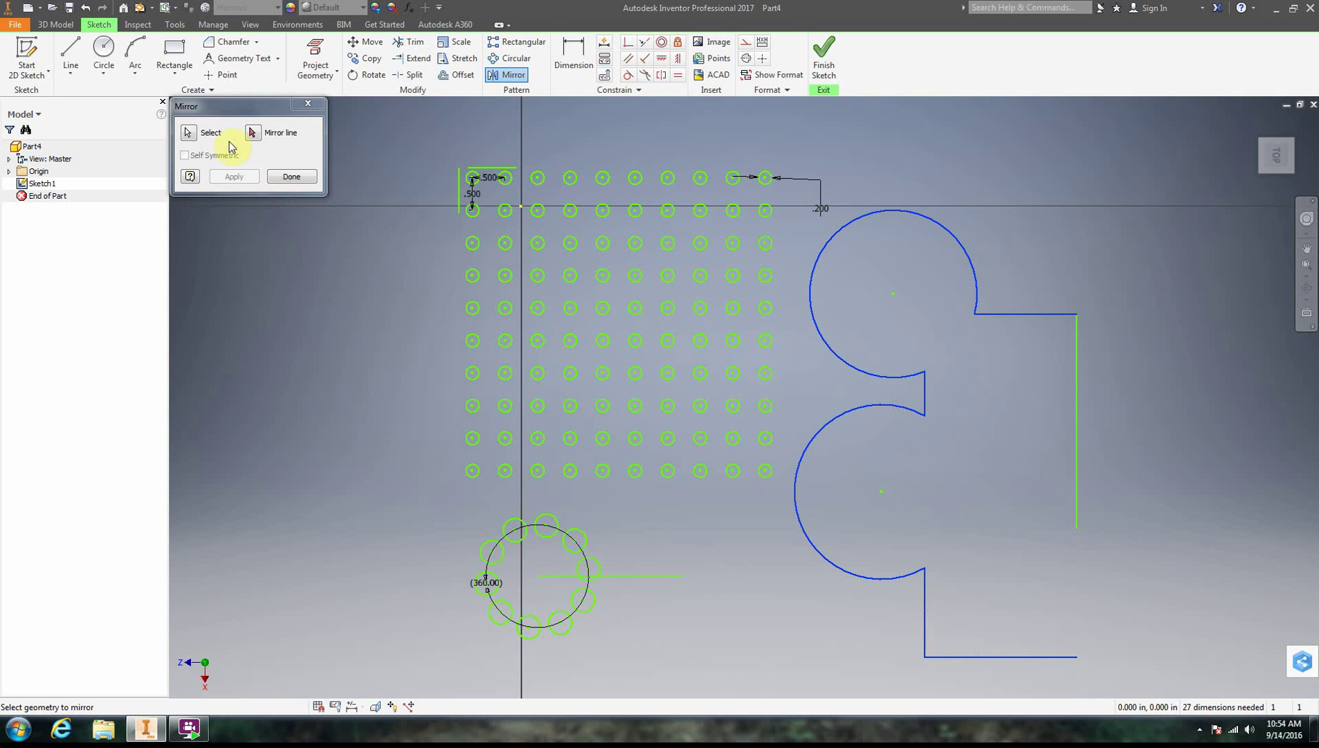
click(252, 131)
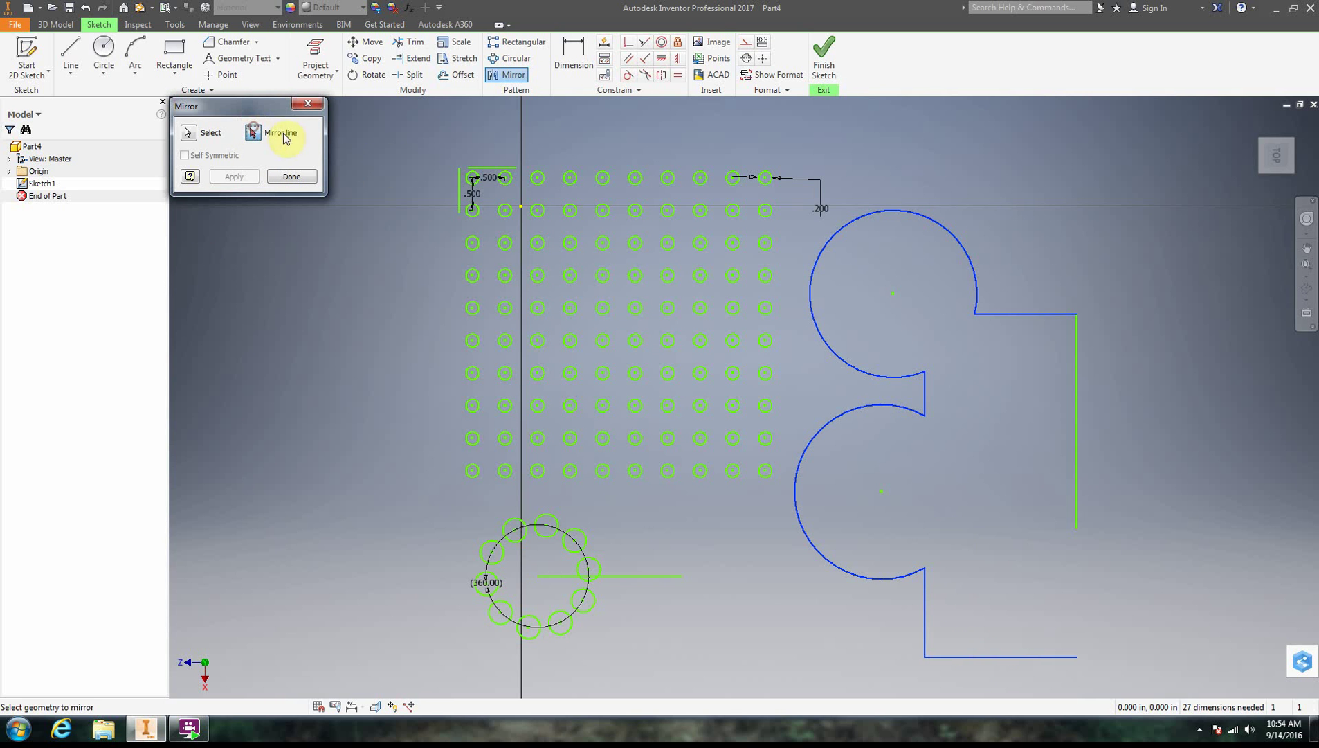
click(1078, 371)
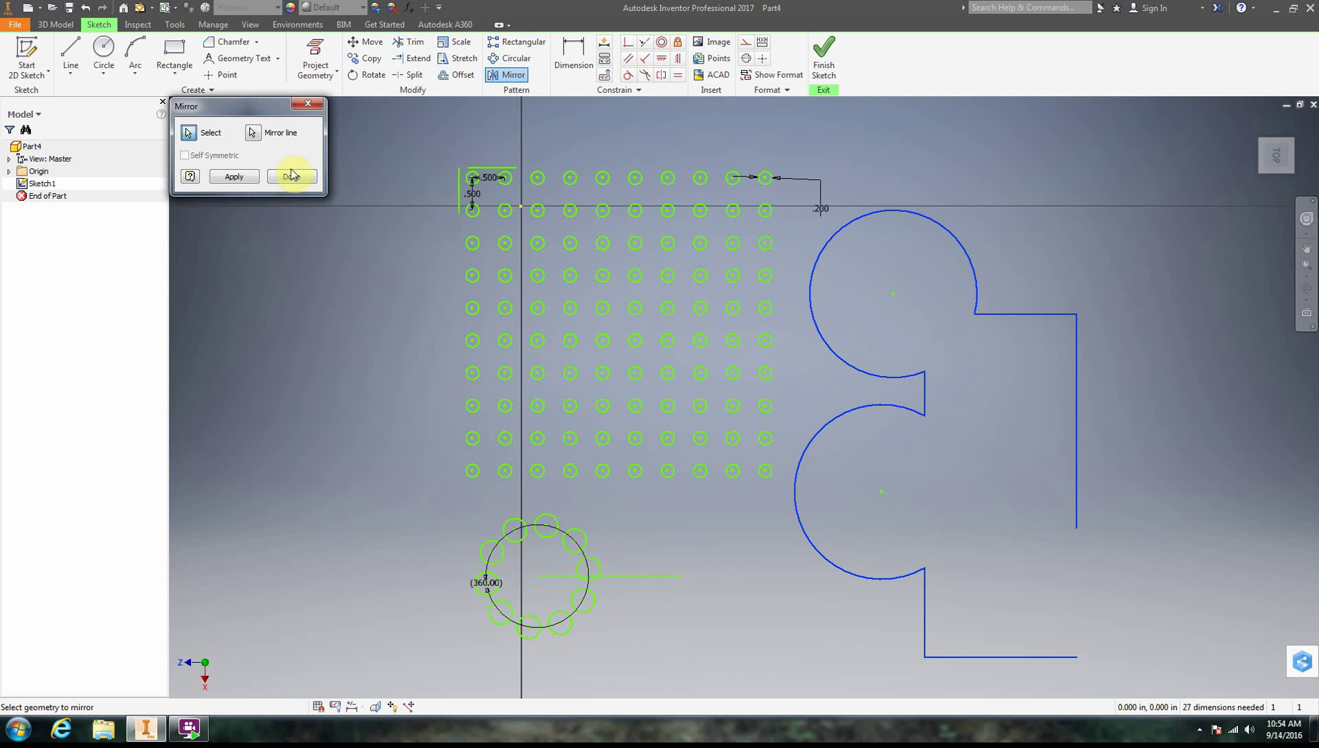
click(243, 176)
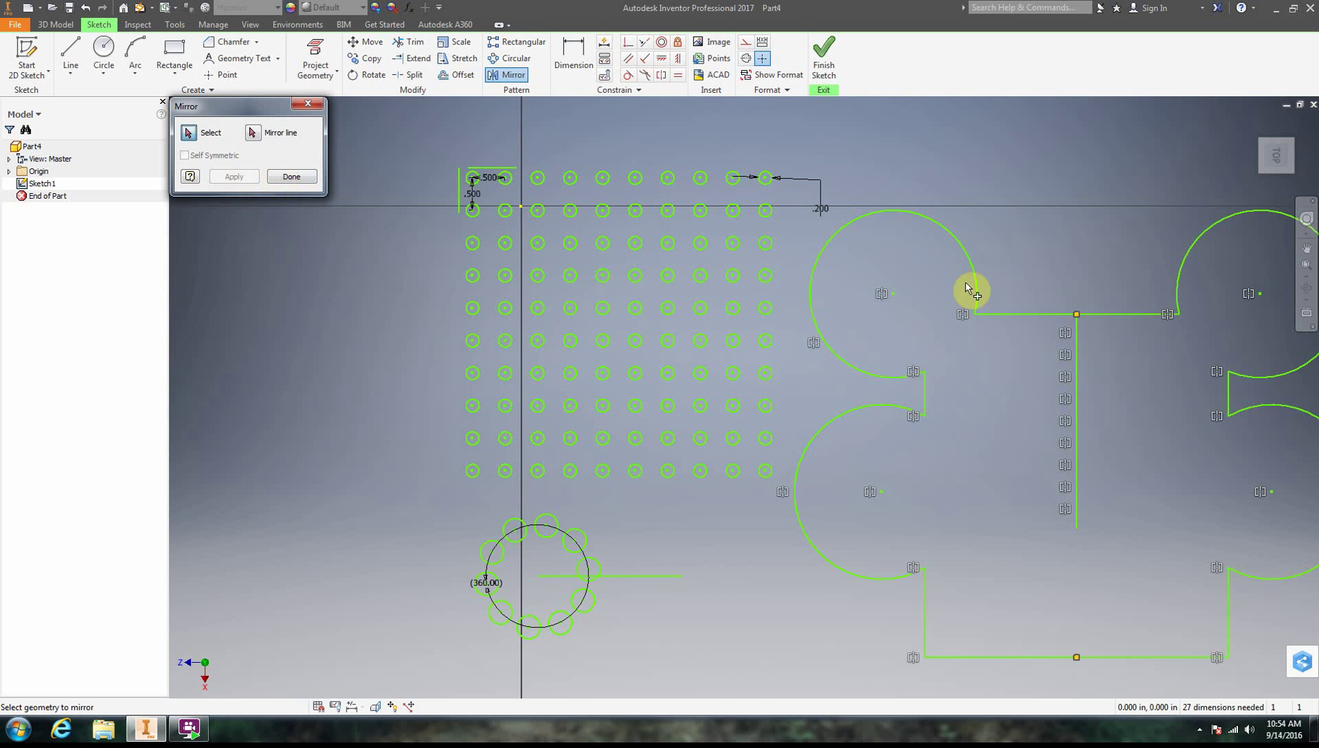
scroll(1260, 481, down, 3)
scroll(1211, 485, up, 3)
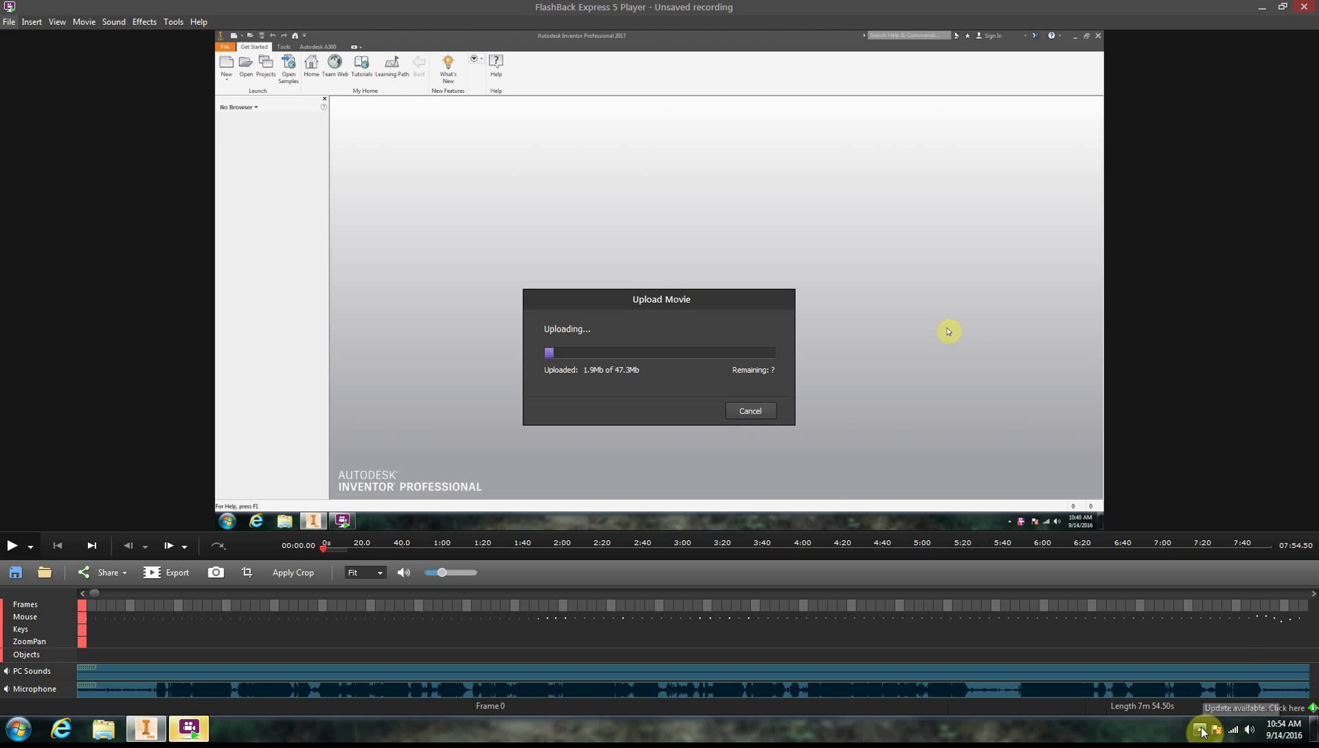
click(1200, 729)
right_click(1222, 660)
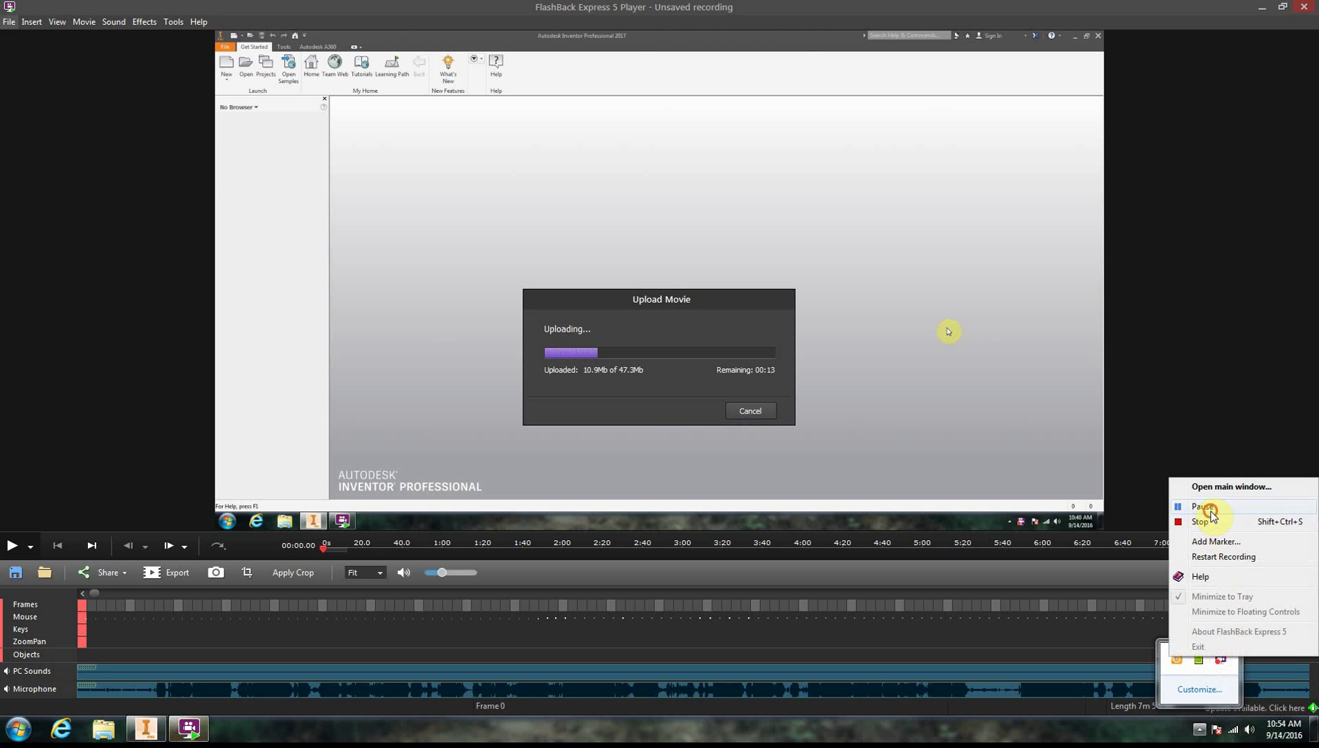
click(1186, 510)
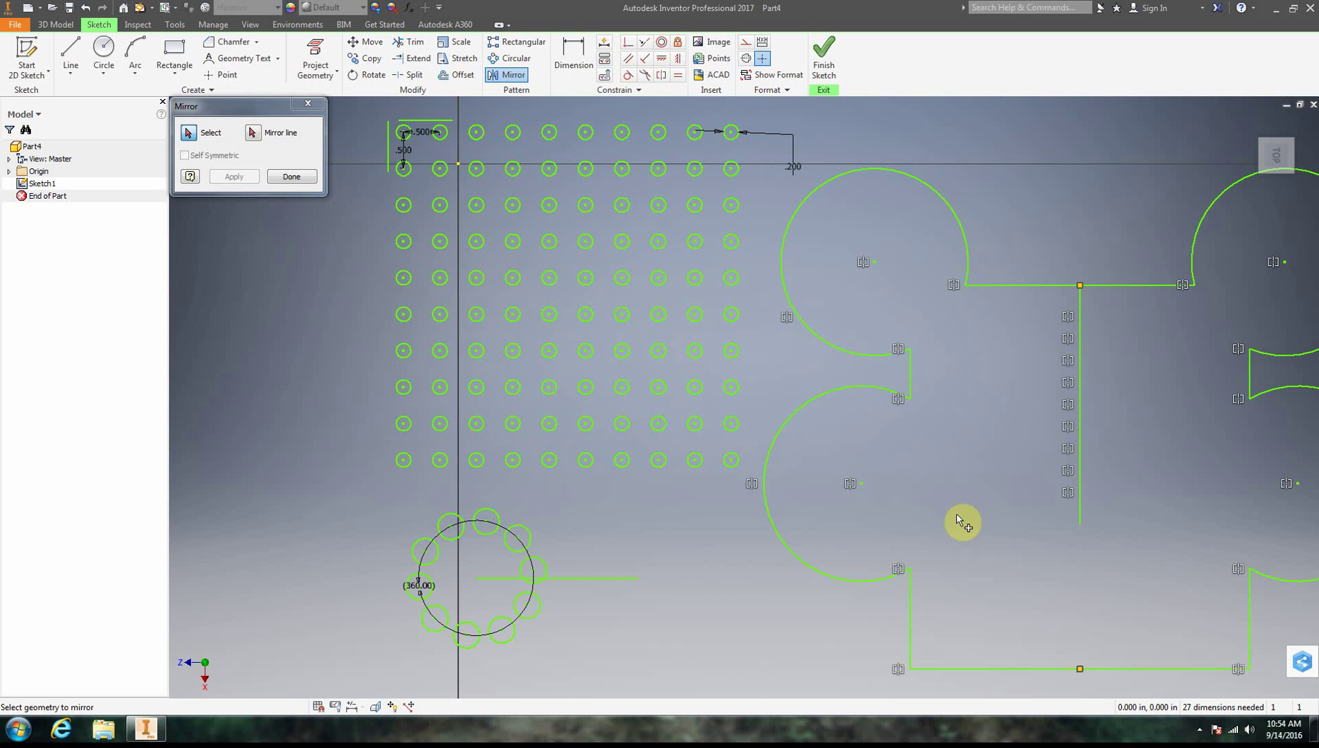
Step: Close the Mirror command
click(322, 102)
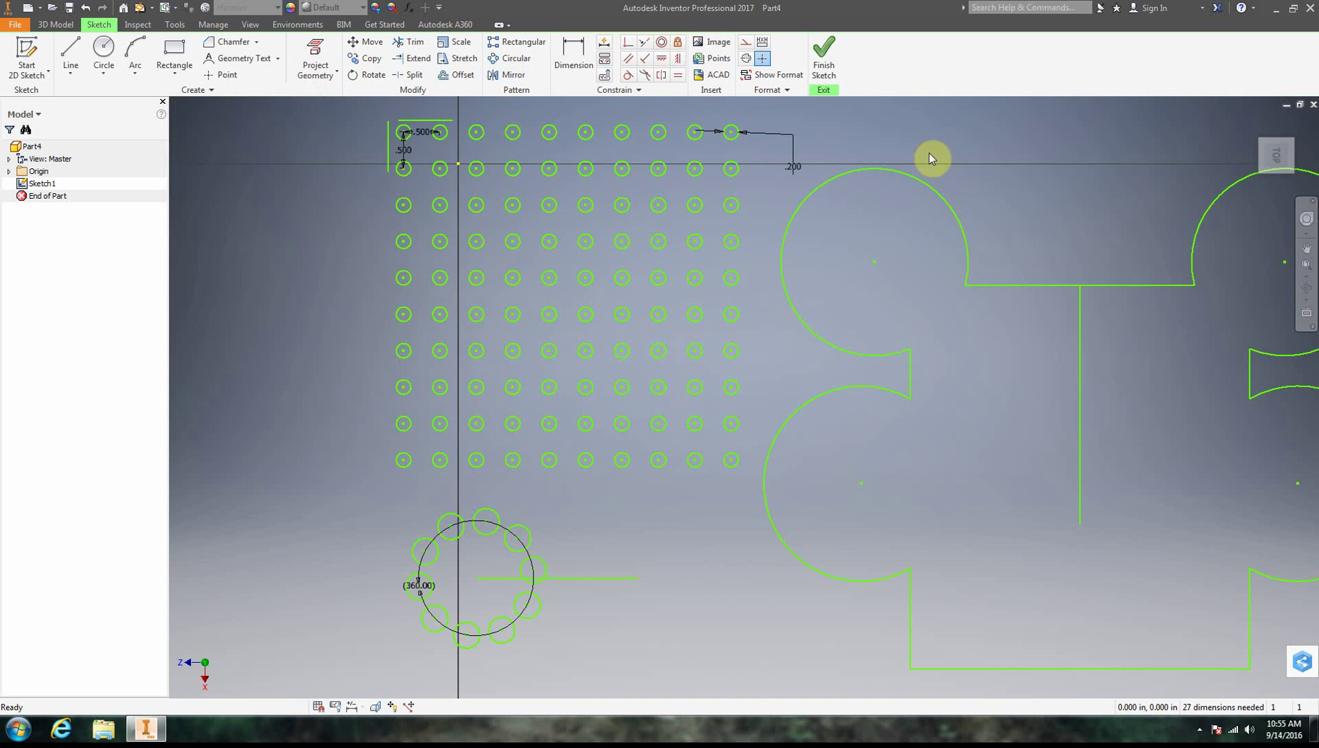
click(1201, 731)
right_click(1221, 662)
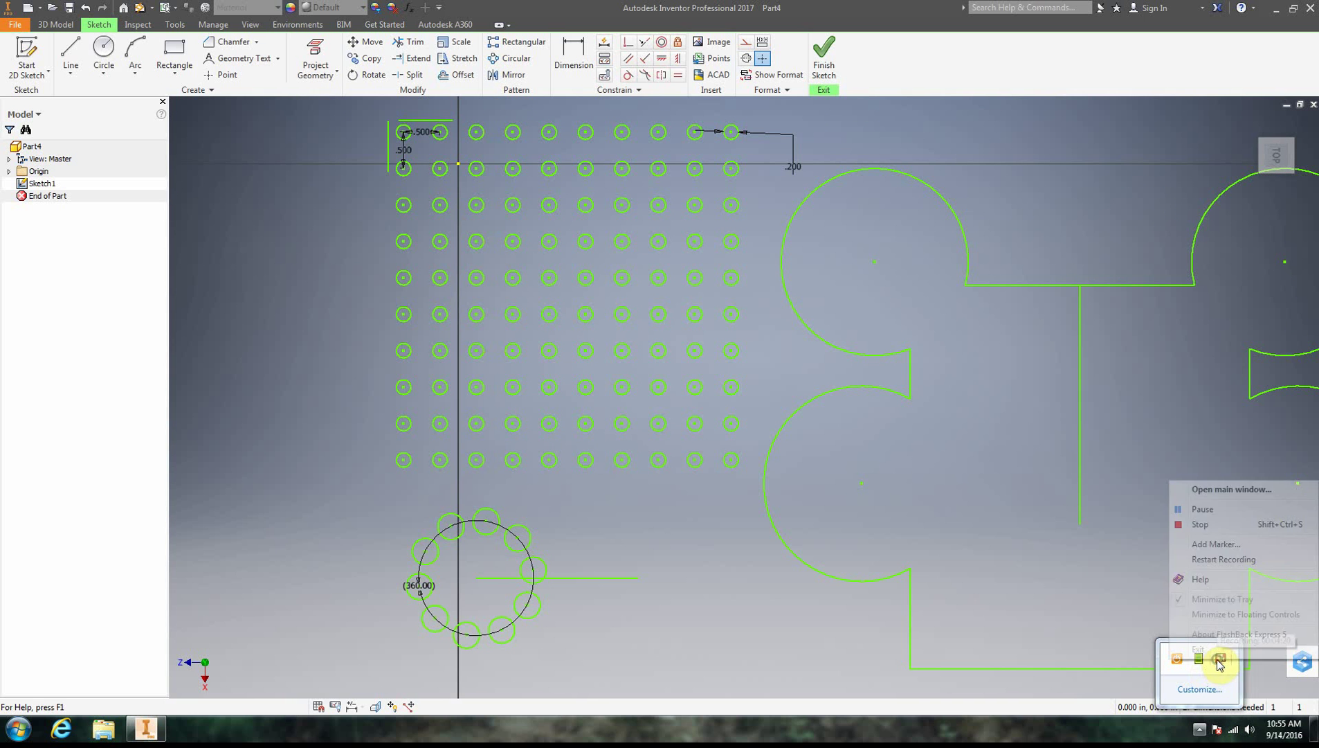